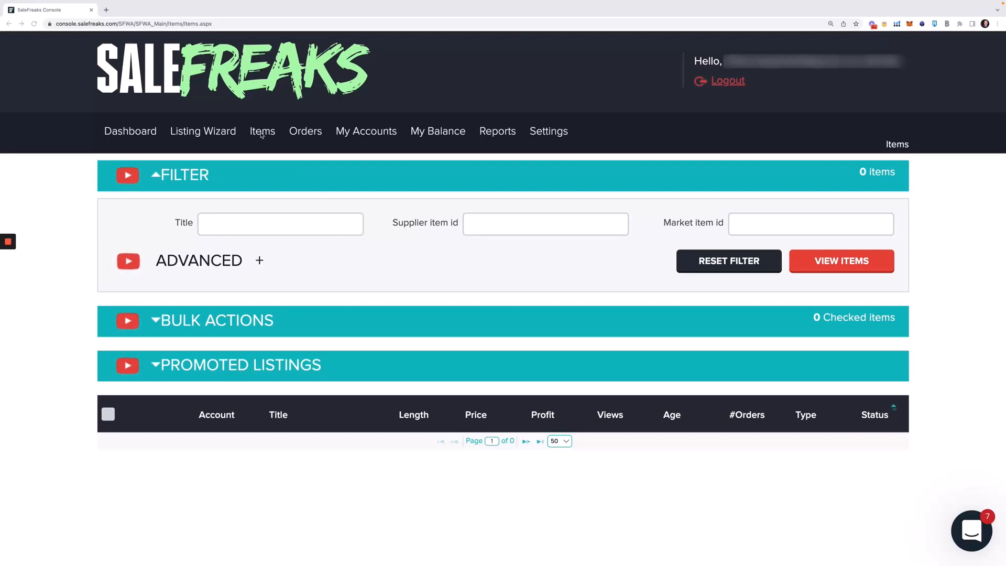
# Open the Items page and expand its advanced filter options
pyautogui.click(271, 152)
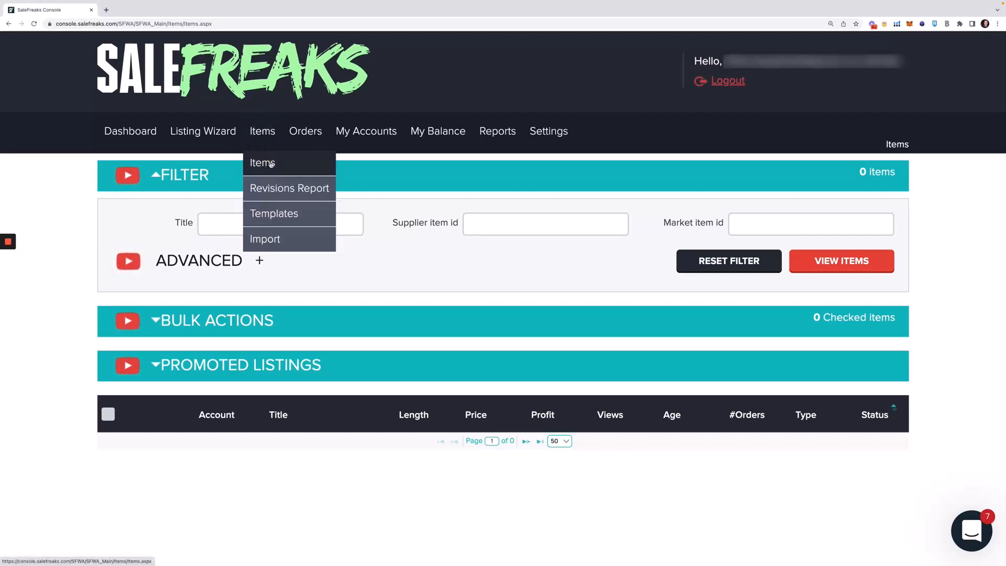
pyautogui.click(264, 163)
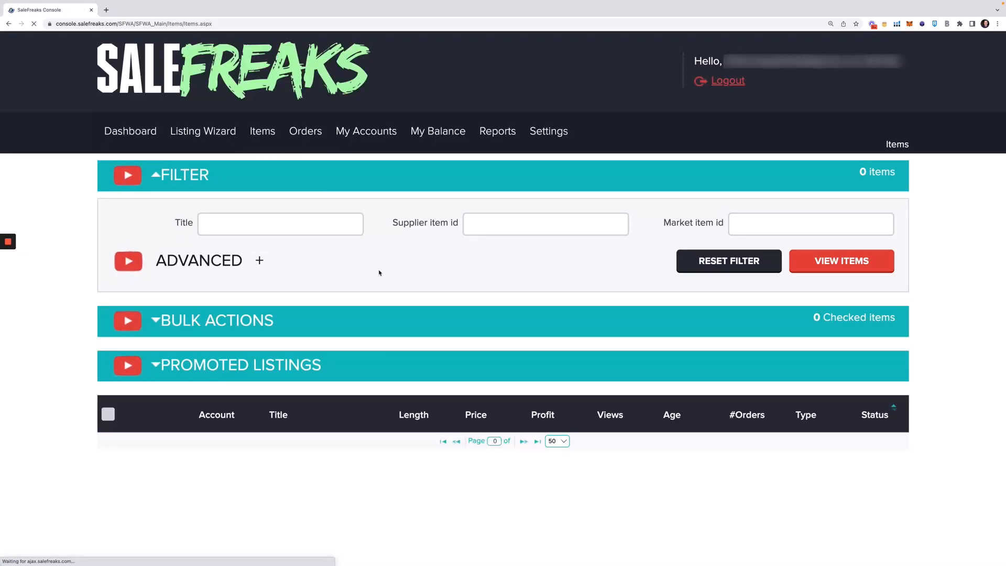
pyautogui.click(260, 261)
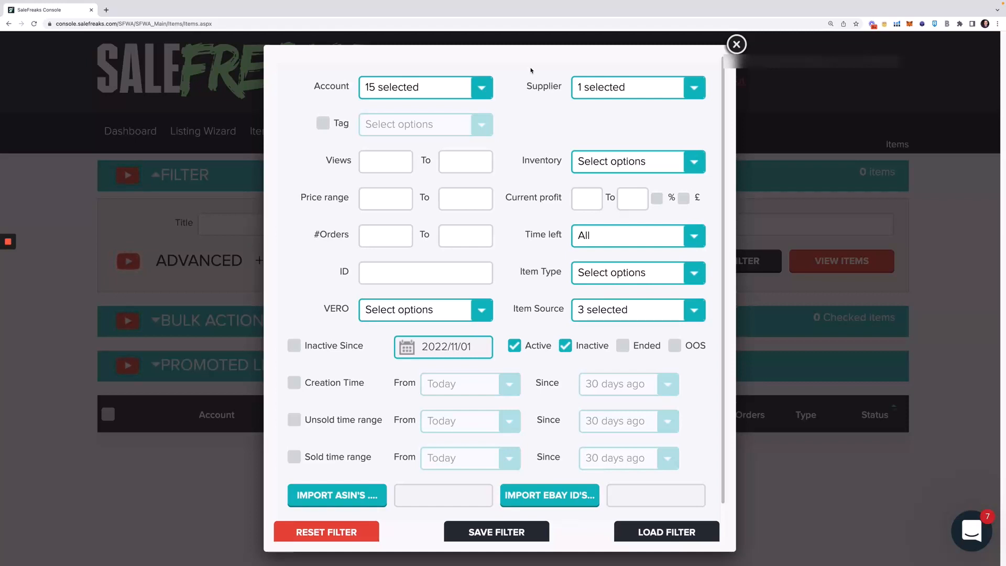
# Limit the account filter to only the first account in the list
pyautogui.click(489, 87)
pyautogui.click(546, 112)
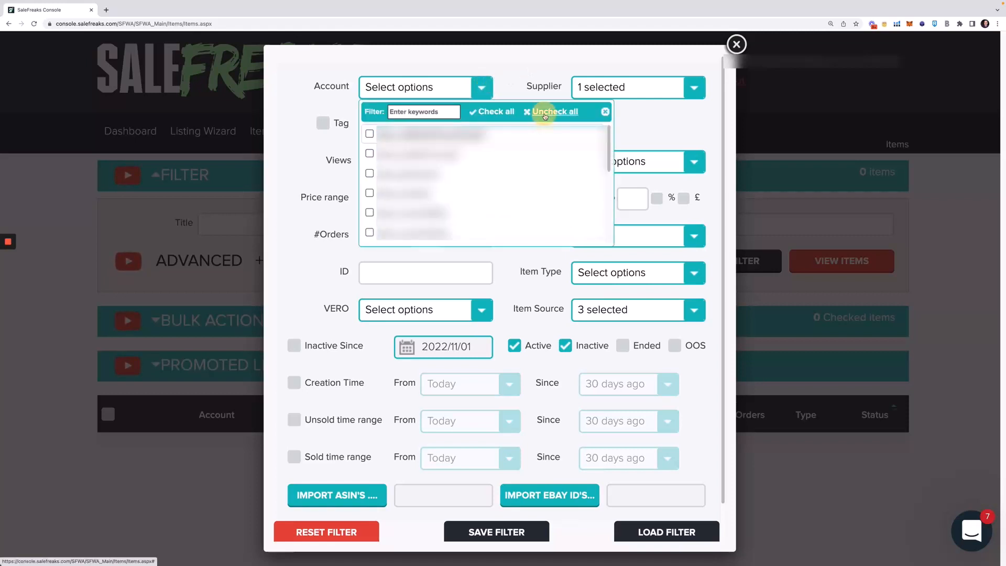
pyautogui.click(370, 133)
pyautogui.click(340, 65)
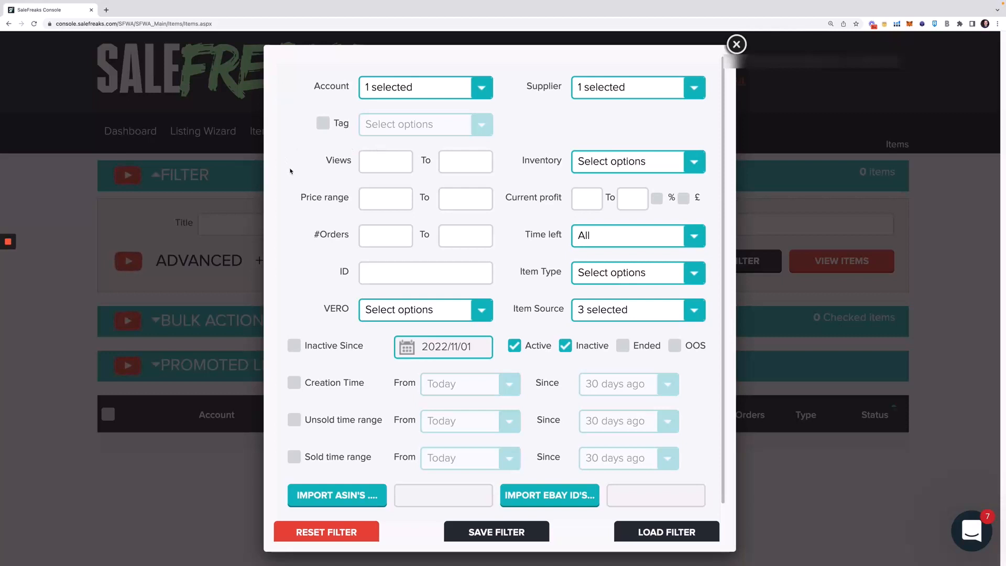
# Set the number of orders filter to a range of 0 to 0
pyautogui.click(370, 236)
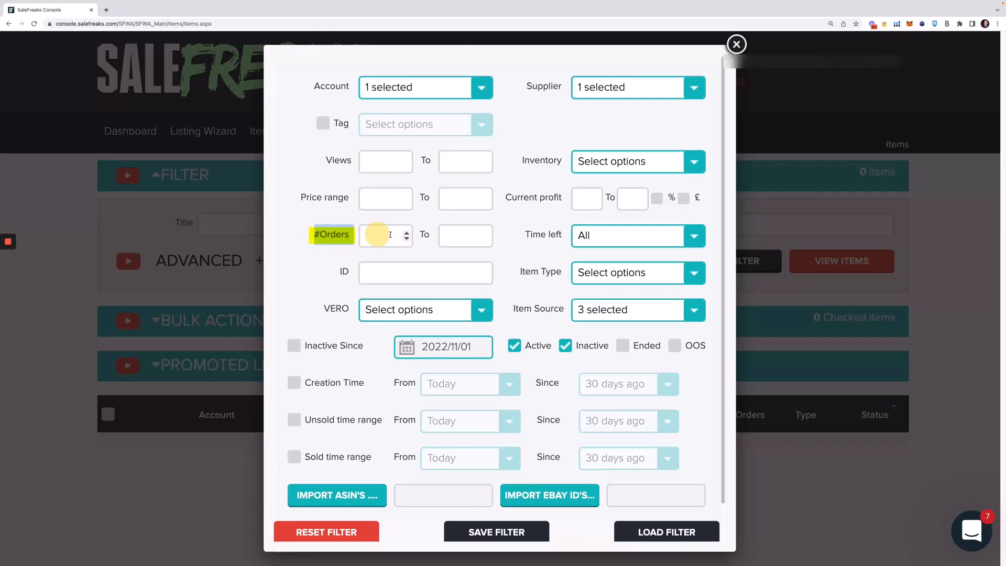
pyautogui.click(463, 237)
pyautogui.click(372, 236)
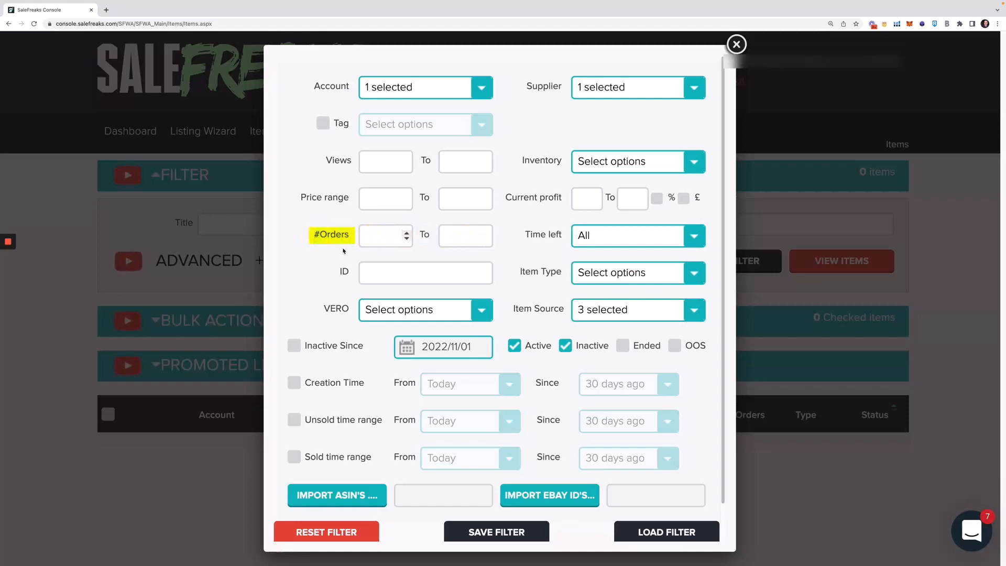
pyautogui.write('0')
pyautogui.press('Tab')
pyautogui.write('0')
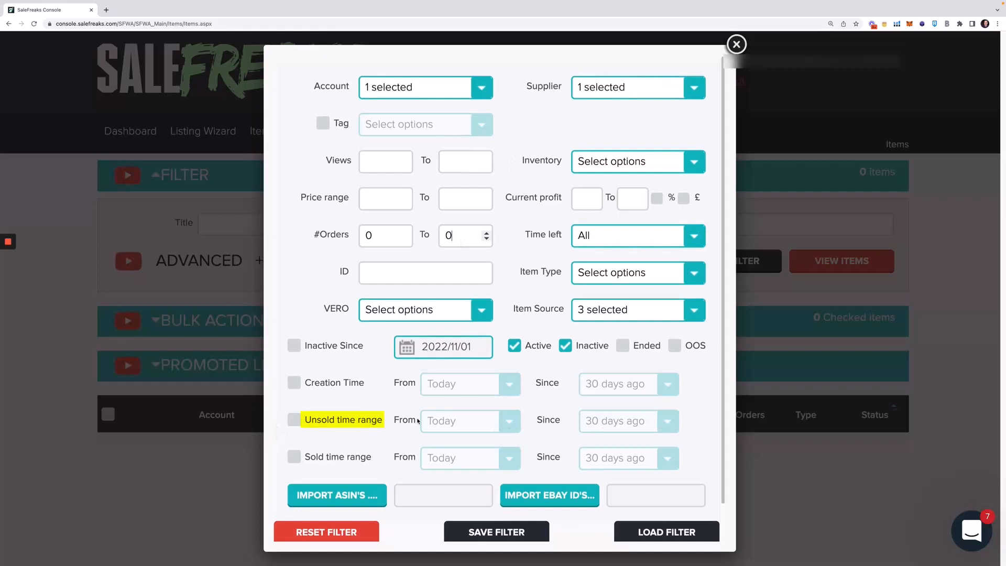
pyautogui.click(295, 422)
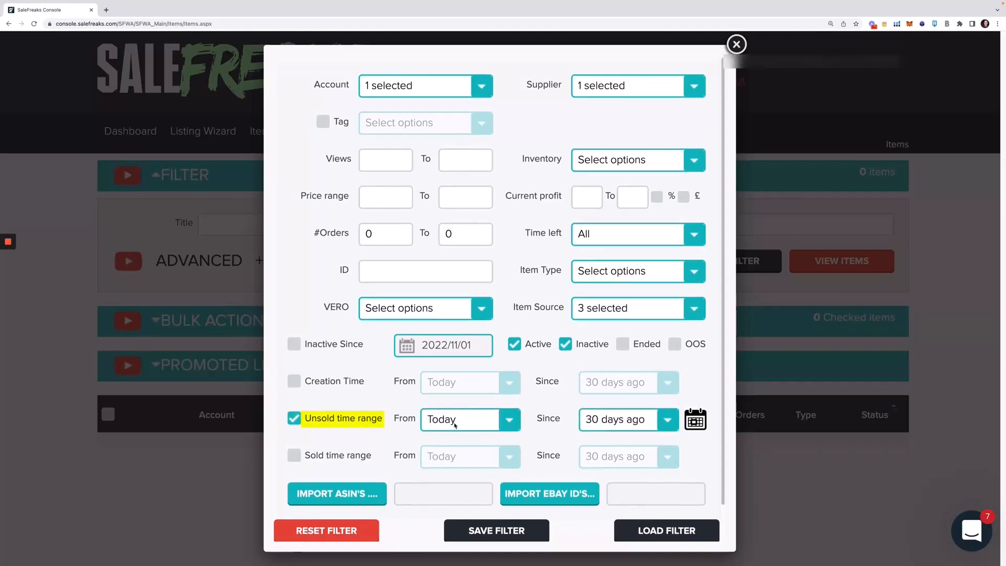
pyautogui.click(663, 421)
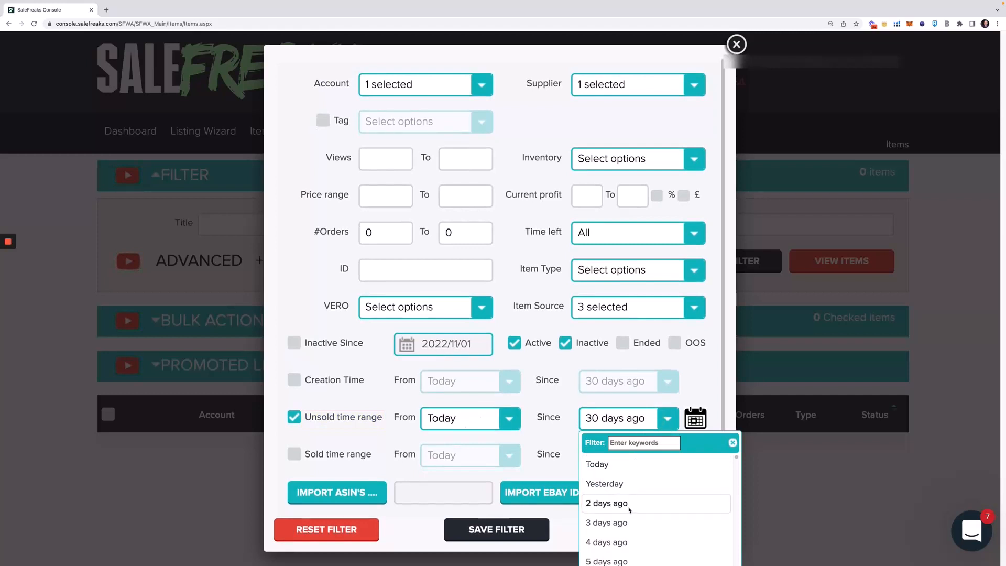
pyautogui.click(623, 445)
pyautogui.write('60')
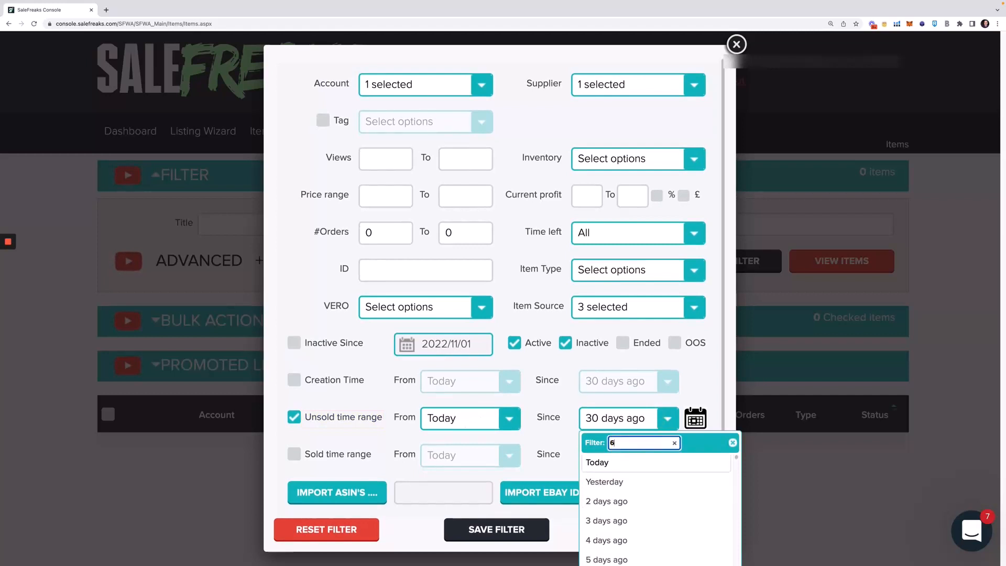
pyautogui.press('BackSpace')
pyautogui.press('BackSpace')
pyautogui.write('90')
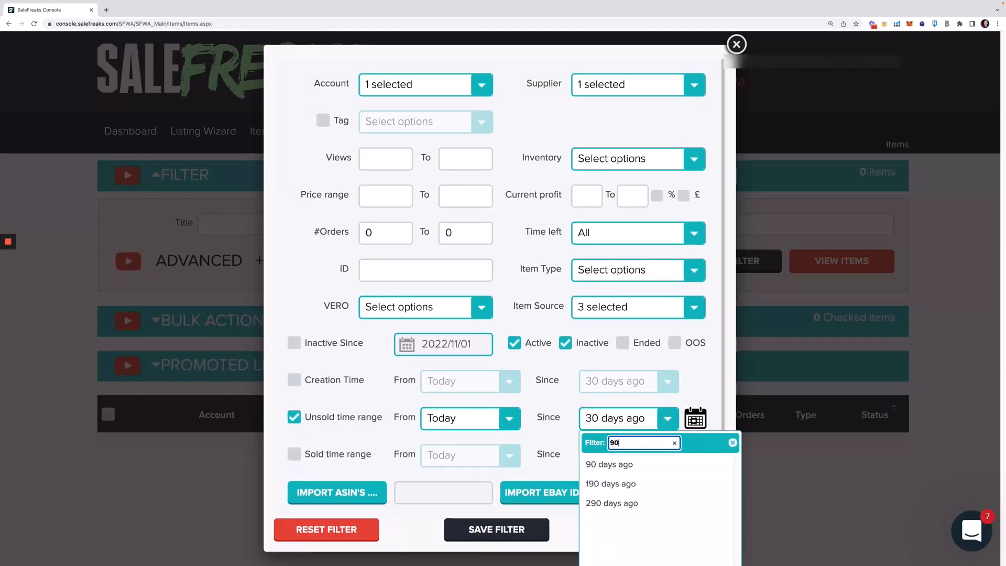
pyautogui.click(733, 442)
pyautogui.click(657, 419)
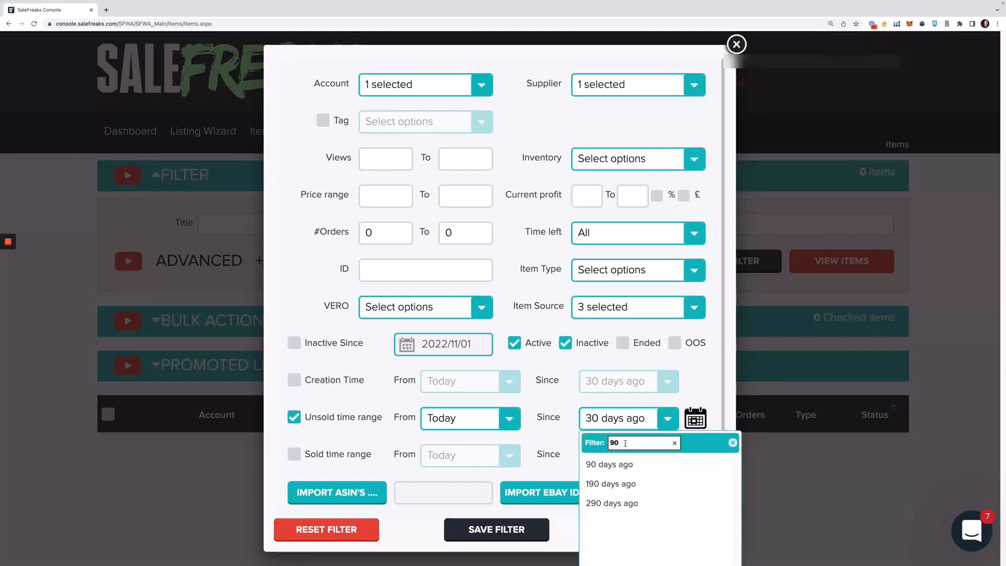
pyautogui.click(555, 406)
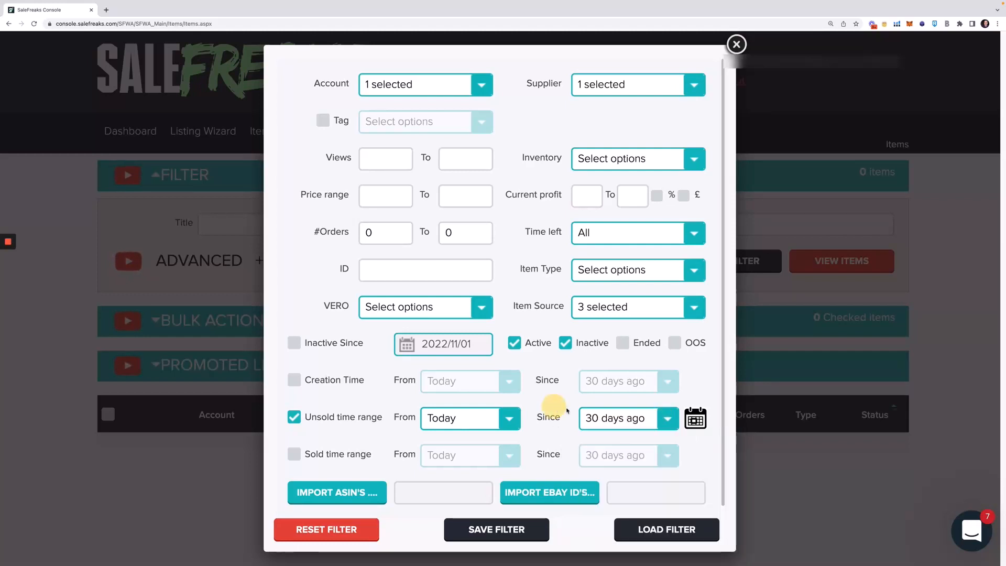
pyautogui.click(629, 418)
pyautogui.click(295, 417)
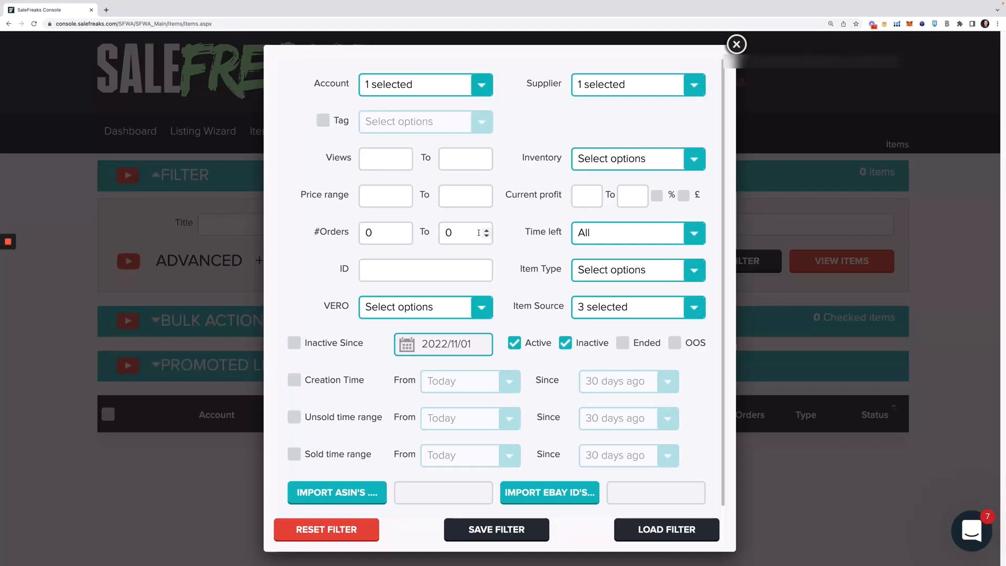
# Enable the Creation Time filter with From set to 55 days ago and Since set to 365 days ago
pyautogui.scroll(-1, 414, 266)
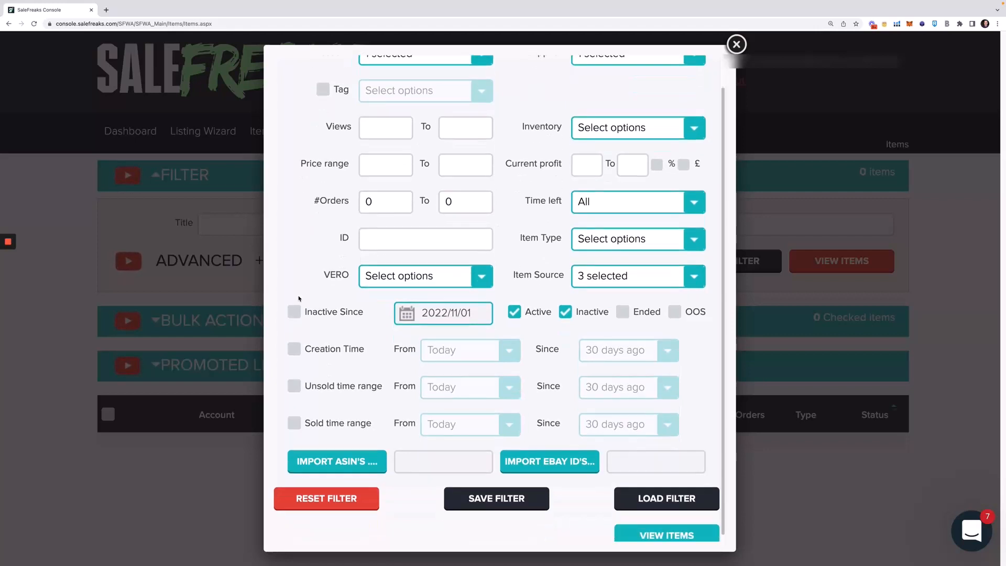
pyautogui.click(294, 351)
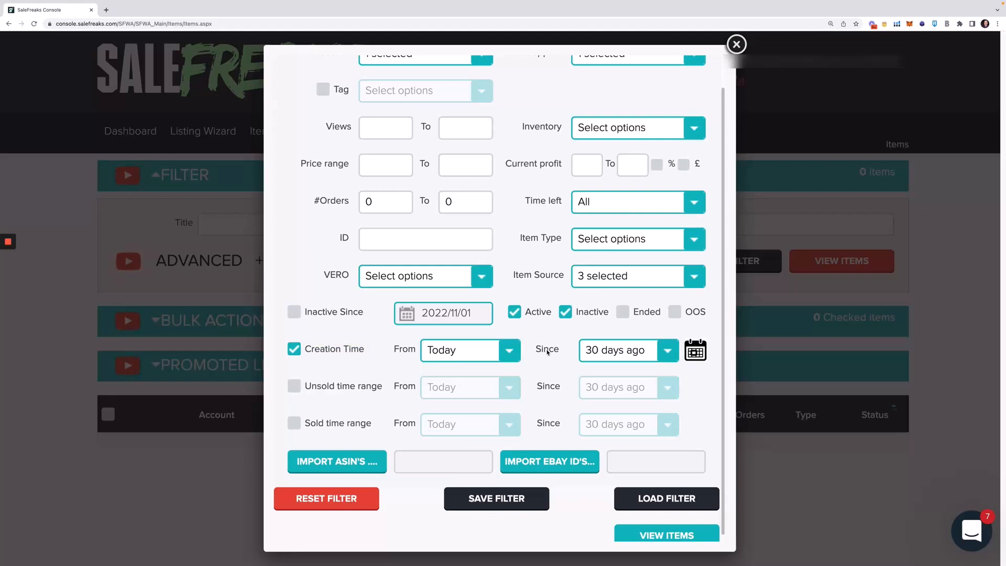
pyautogui.click(511, 351)
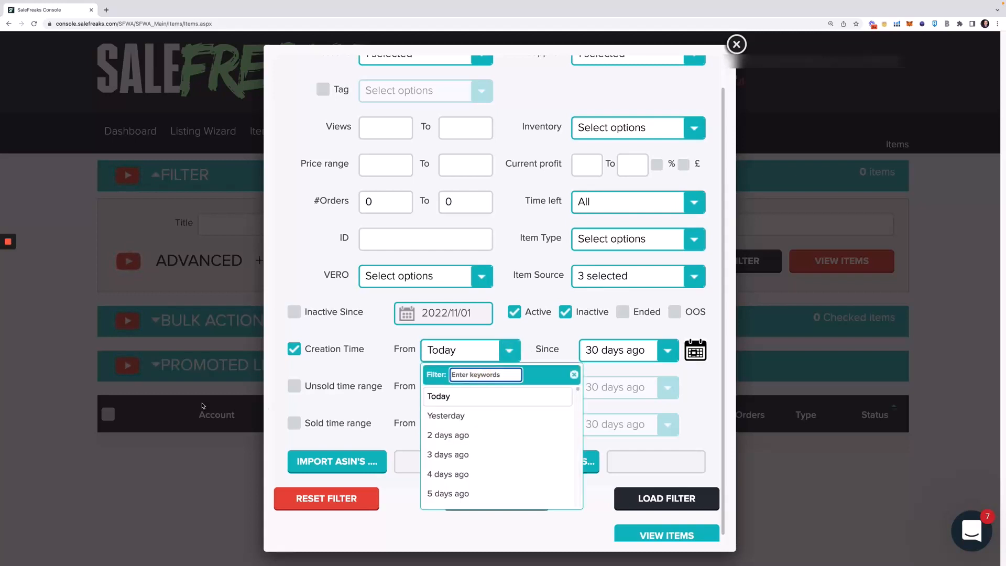
pyautogui.write('55')
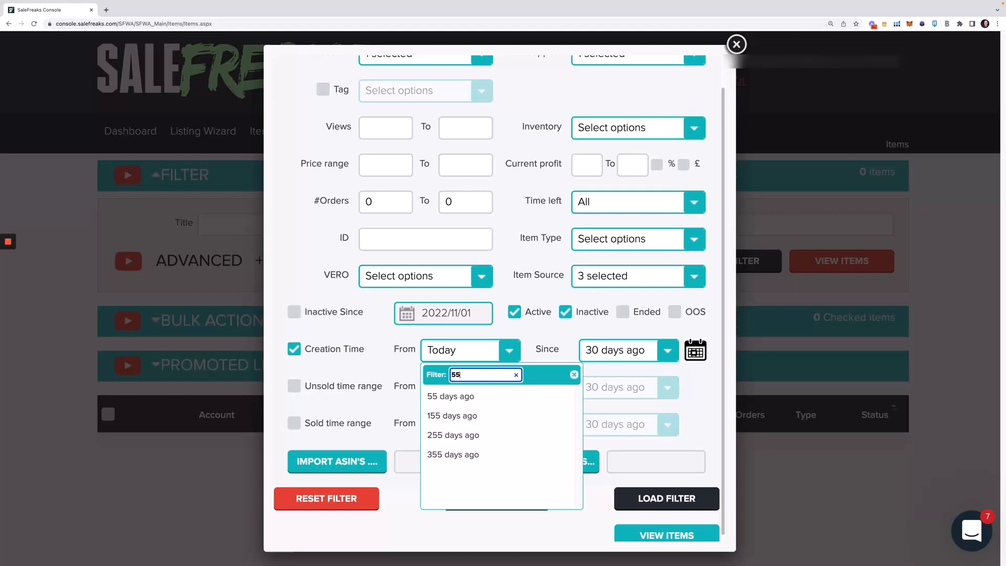
pyautogui.click(437, 400)
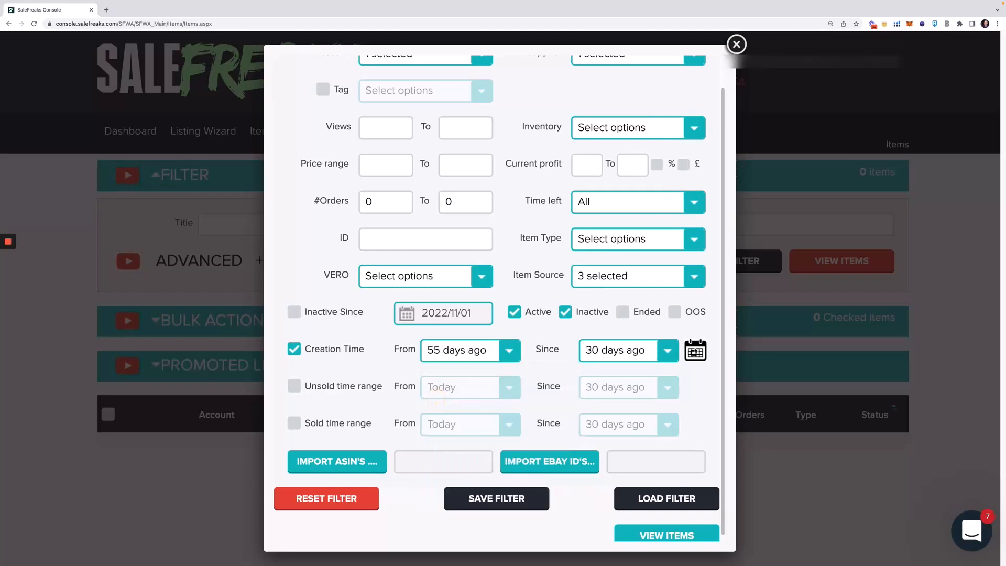
pyautogui.click(637, 354)
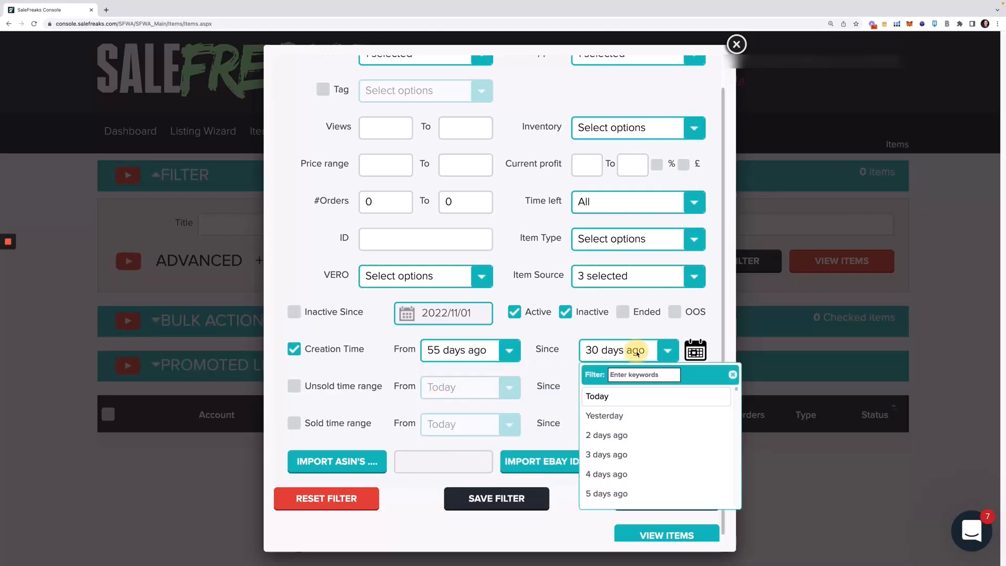
pyautogui.click(630, 375)
pyautogui.write('365')
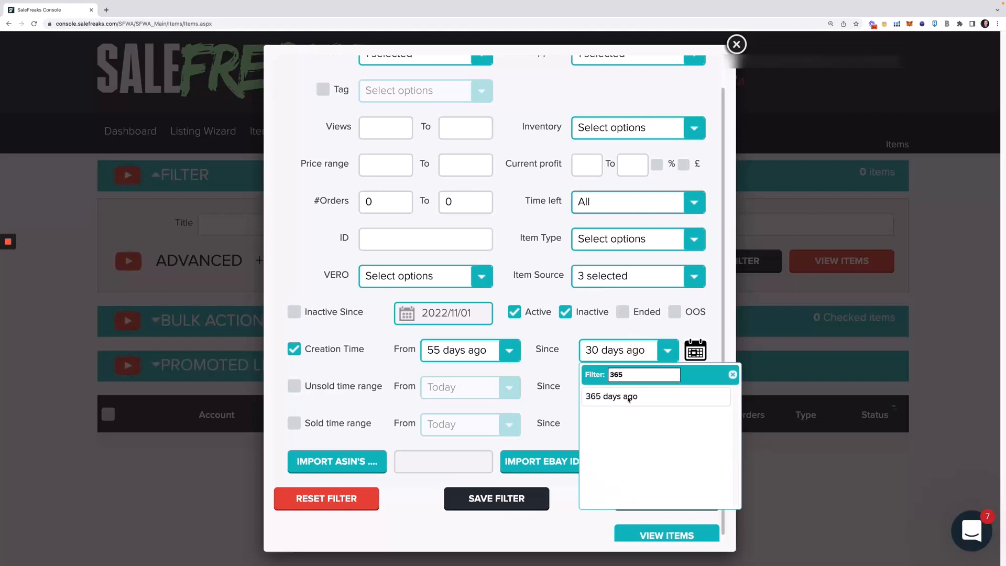
pyautogui.click(628, 396)
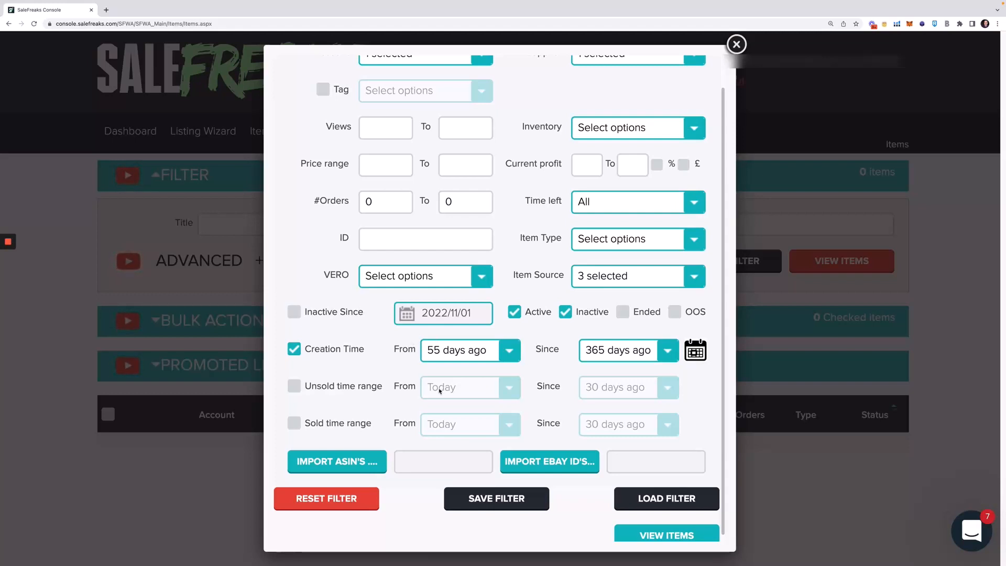
pyautogui.scroll(1, 440, 390)
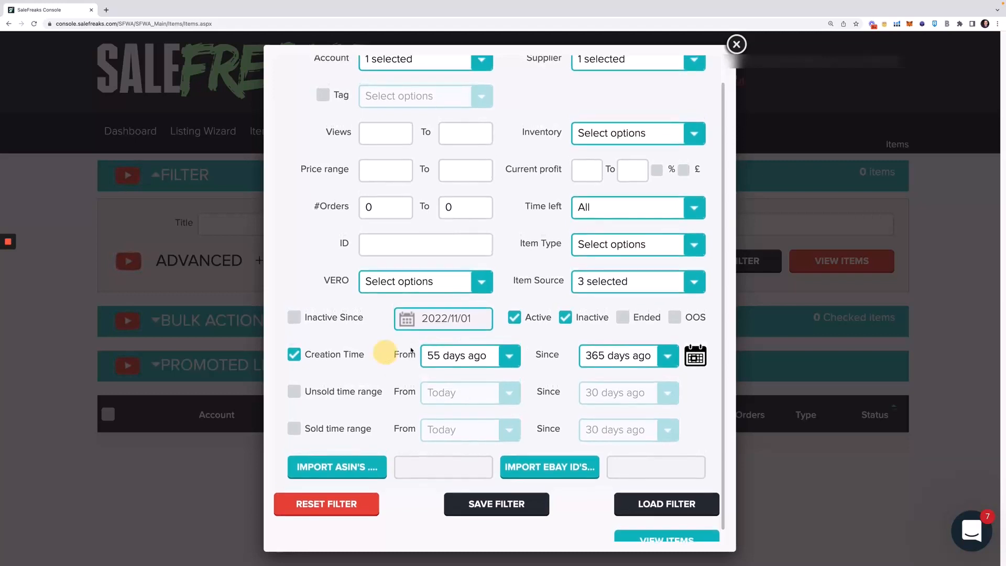
pyautogui.scroll(-1, 485, 369)
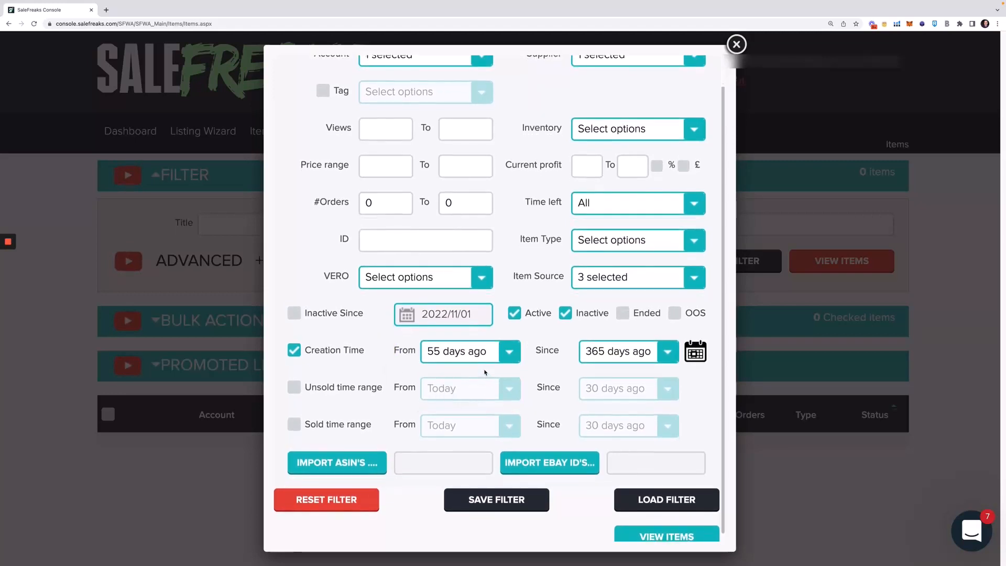
pyautogui.scroll(-1, 485, 372)
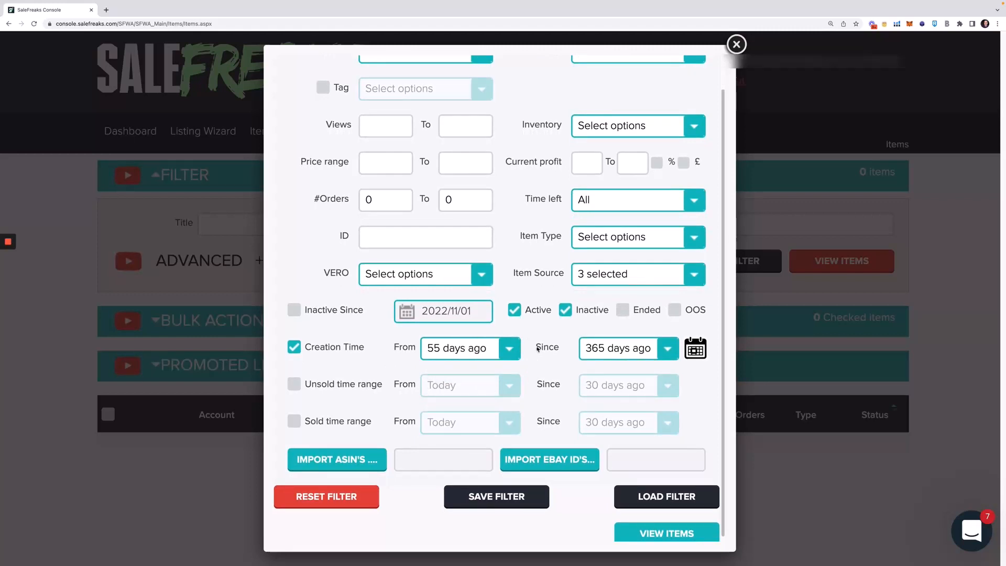
pyautogui.click(512, 350)
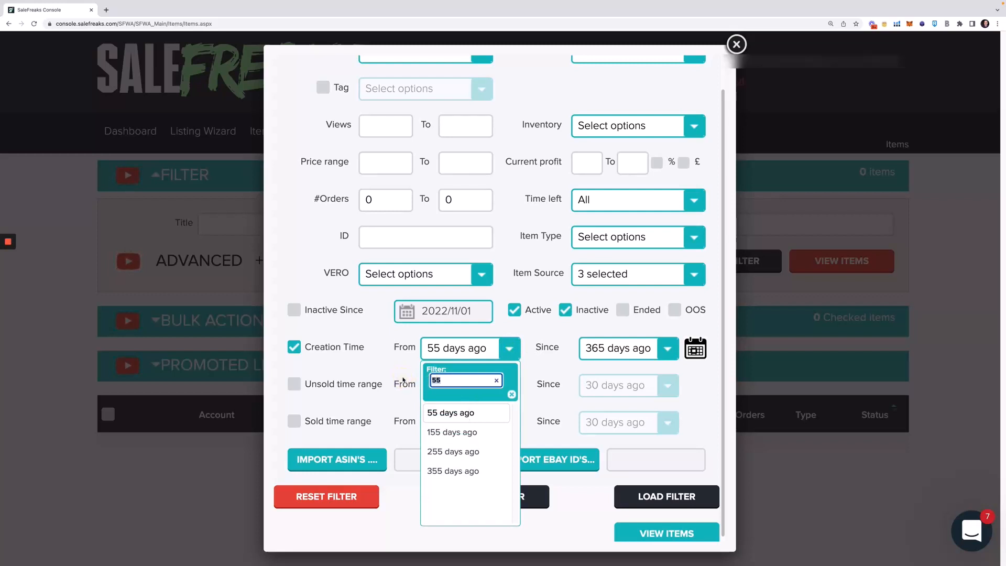
pyautogui.write('57')
pyautogui.press('BackSpace')
pyautogui.write('5')
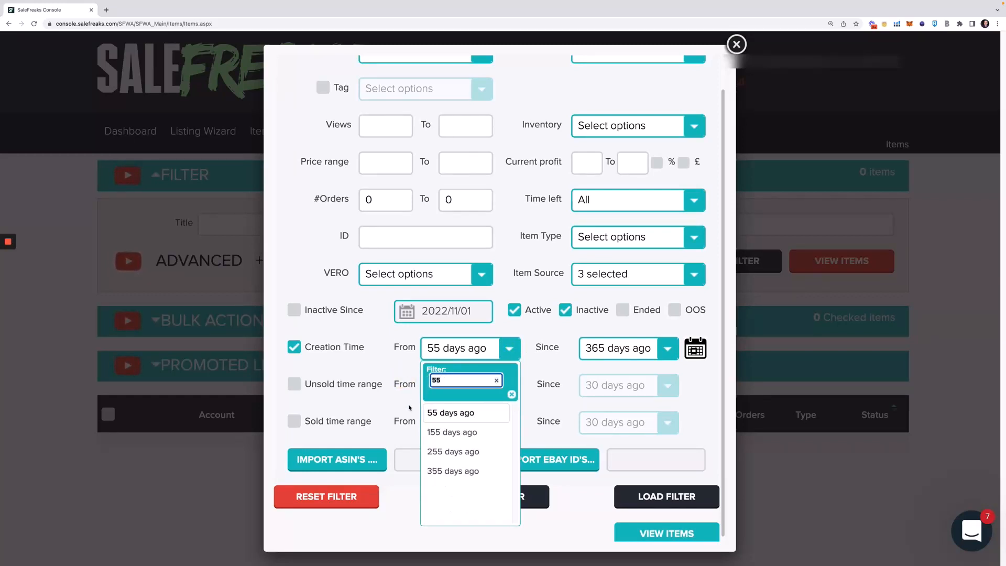
pyautogui.click(442, 413)
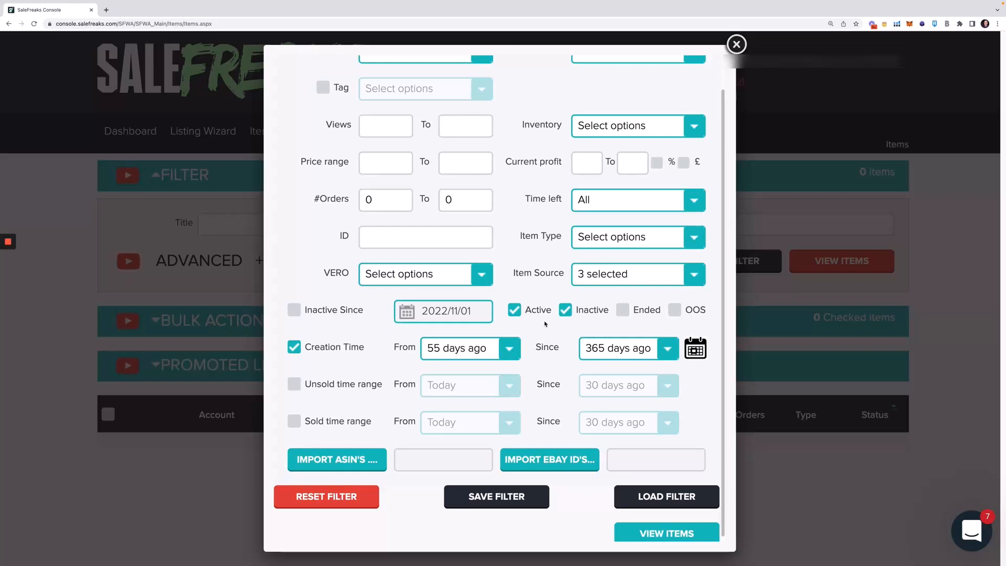
# Save the current filter settings under the name "55days old no sales"
pyautogui.scroll(-1, 309, 367)
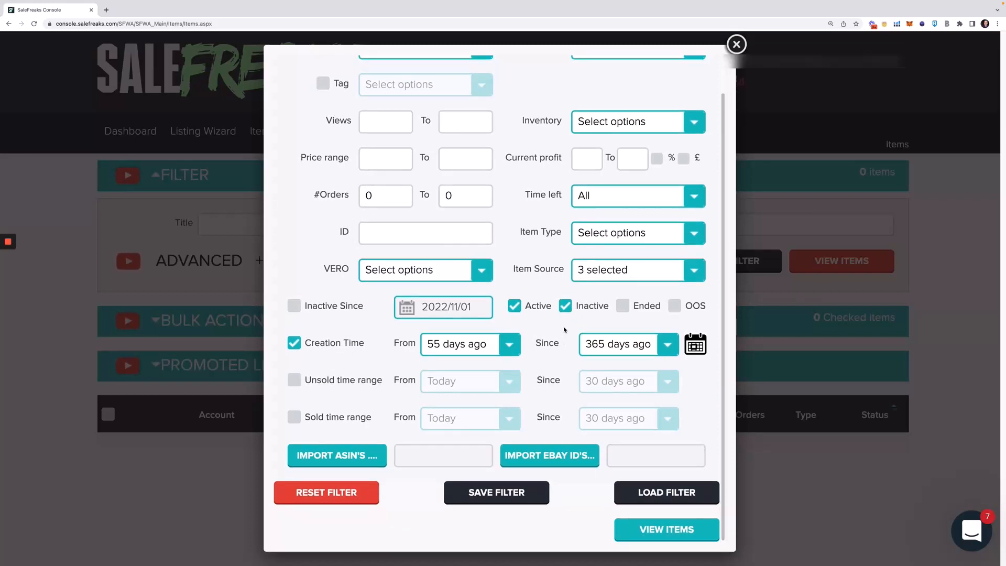
pyautogui.click(503, 493)
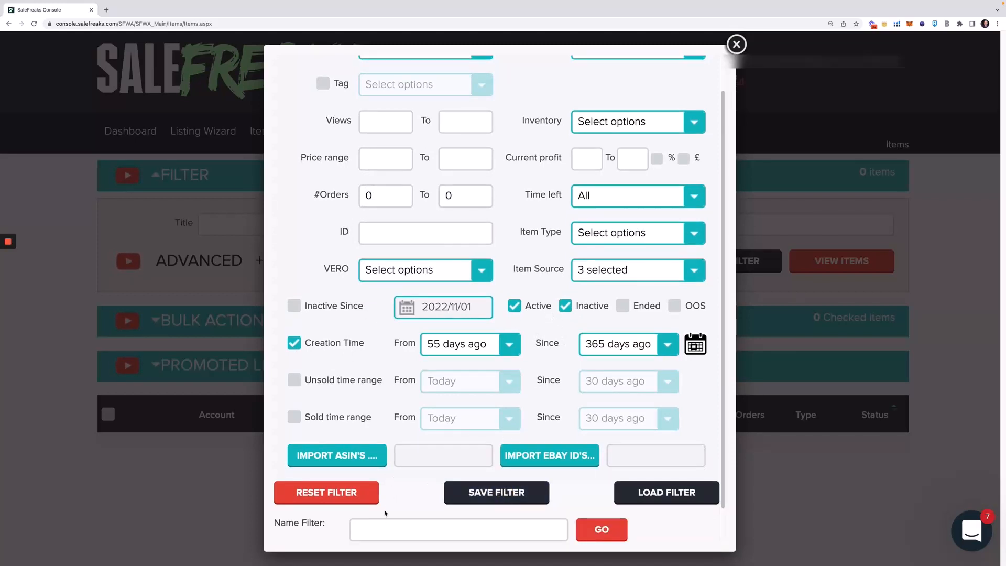
pyautogui.click(378, 527)
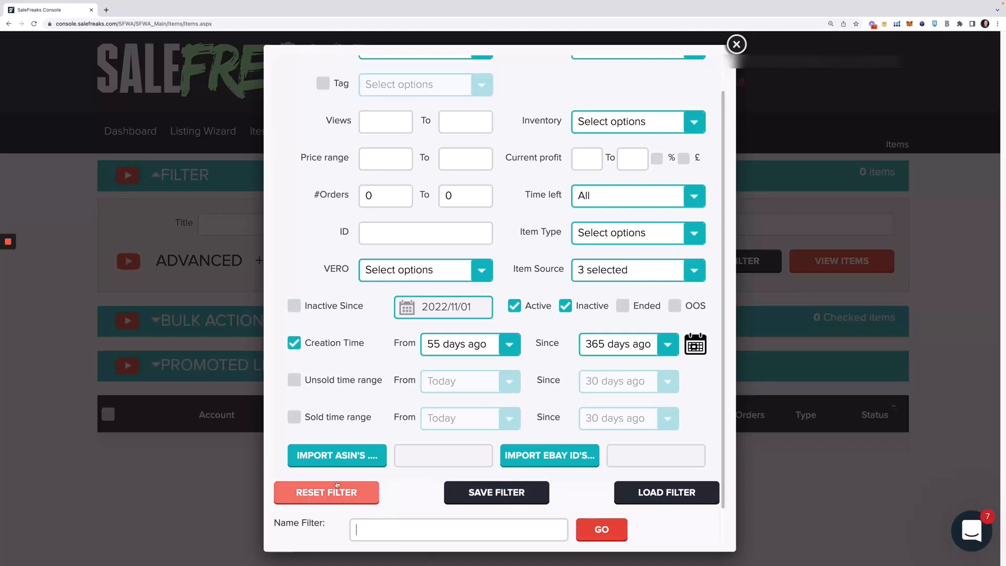
pyautogui.write('55days old no sales')
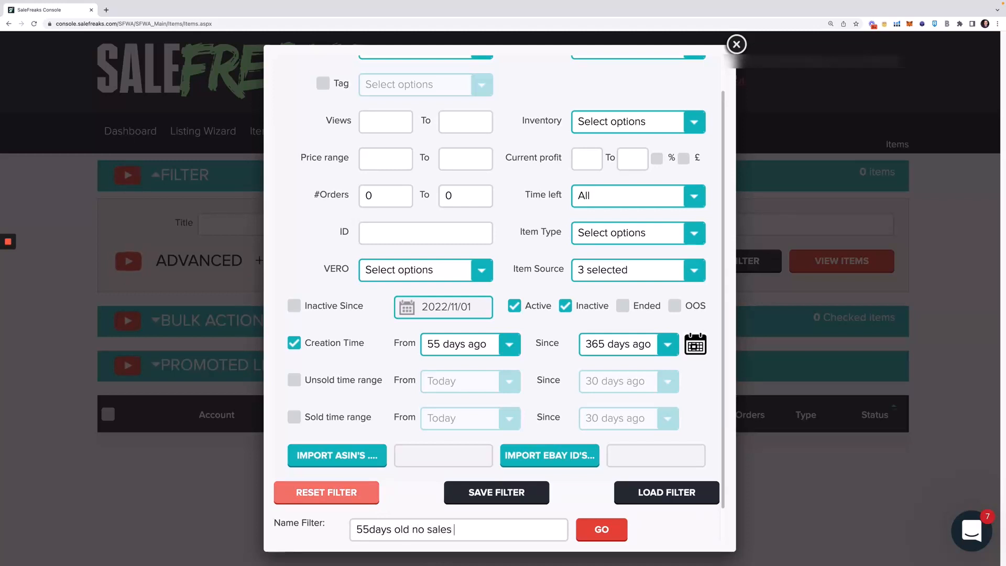
pyautogui.click(597, 529)
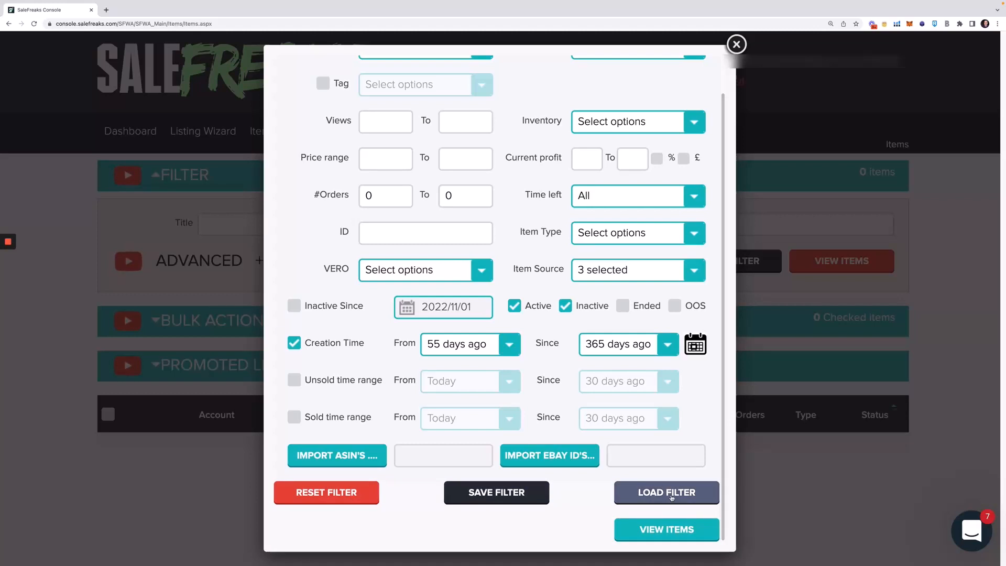
pyautogui.scroll(2, 576, 355)
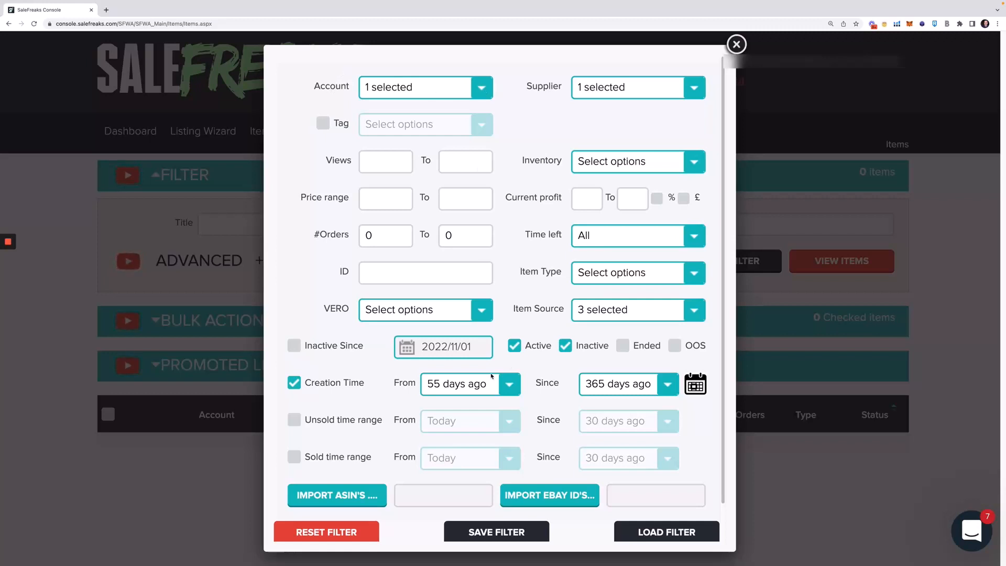
# Show the items matching the saved filter and look through their age and order columns
pyautogui.scroll(-1, 479, 389)
pyautogui.scroll(1, 478, 388)
pyautogui.scroll(-1, 504, 244)
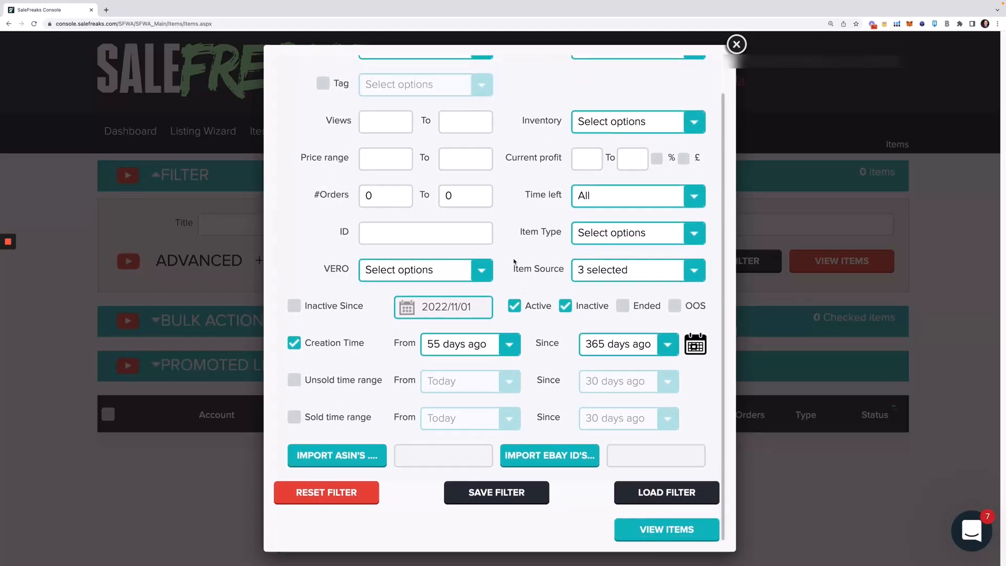
pyautogui.click(668, 530)
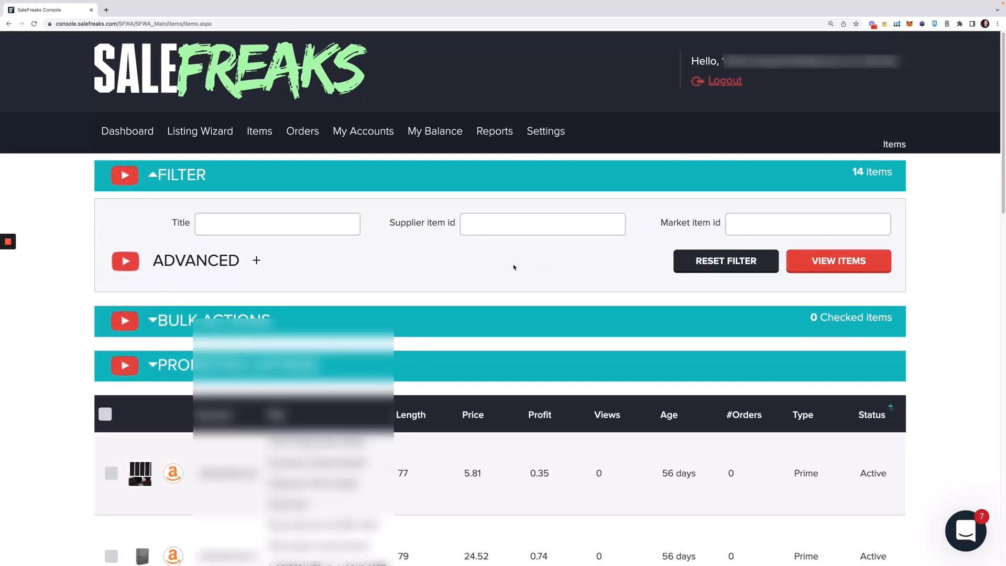
pyautogui.scroll(-10, 513, 267)
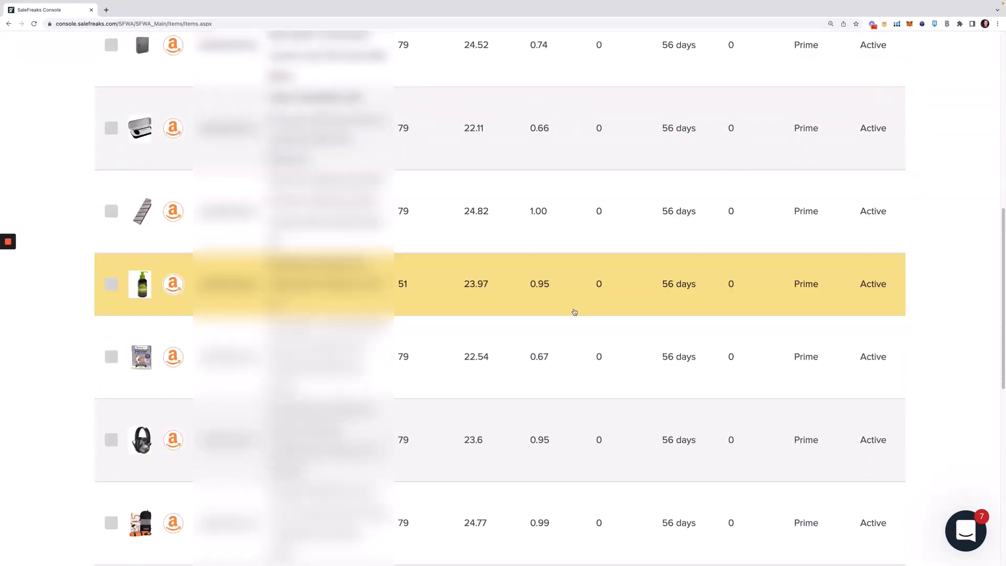
pyautogui.scroll(-10, 574, 312)
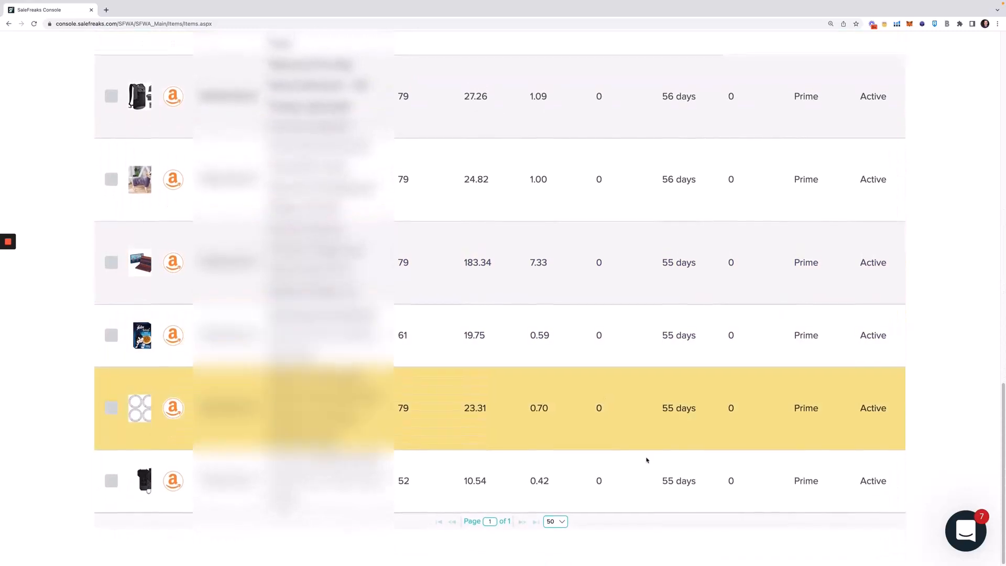
pyautogui.scroll(6, 679, 467)
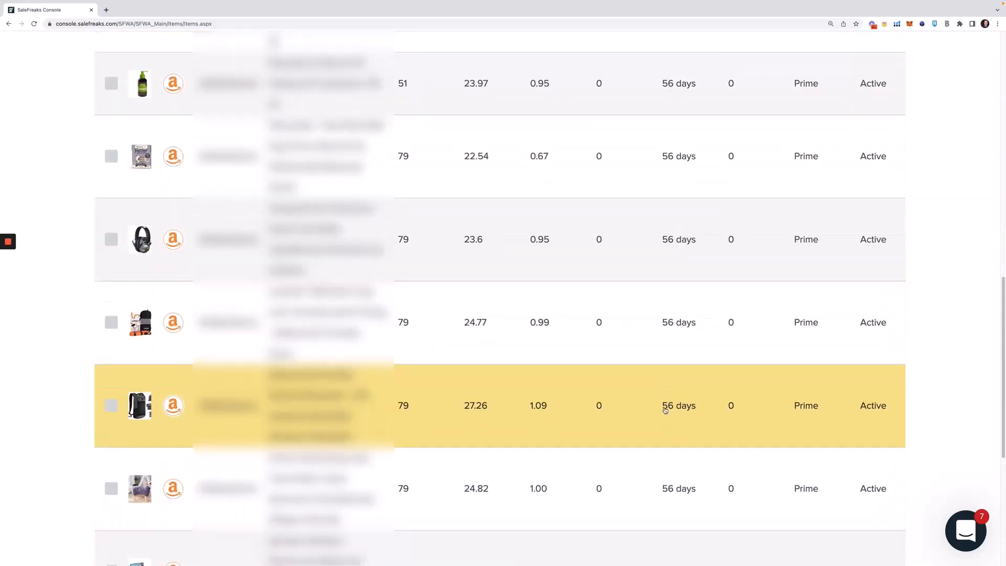
pyautogui.scroll(11, 665, 410)
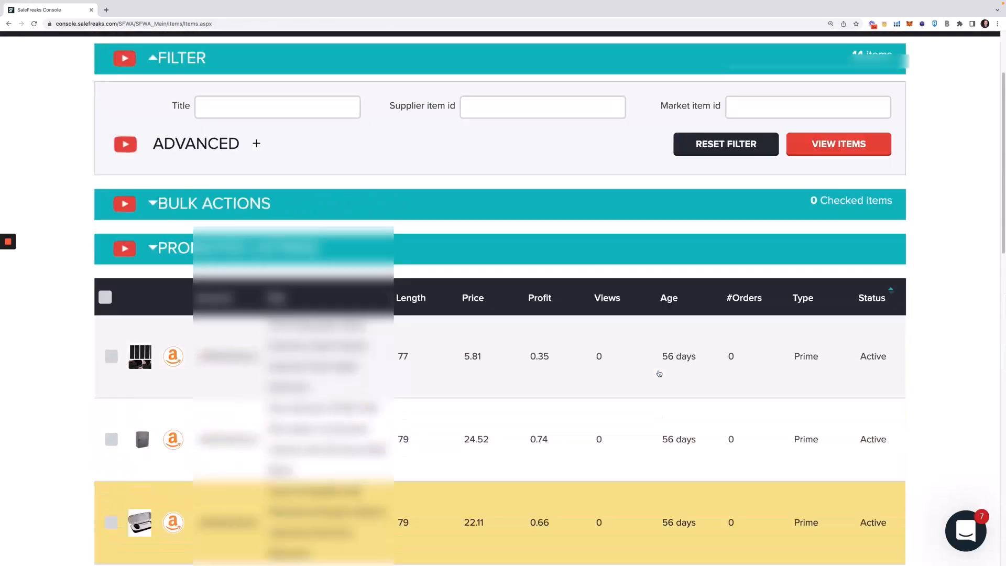
pyautogui.scroll(3, 660, 374)
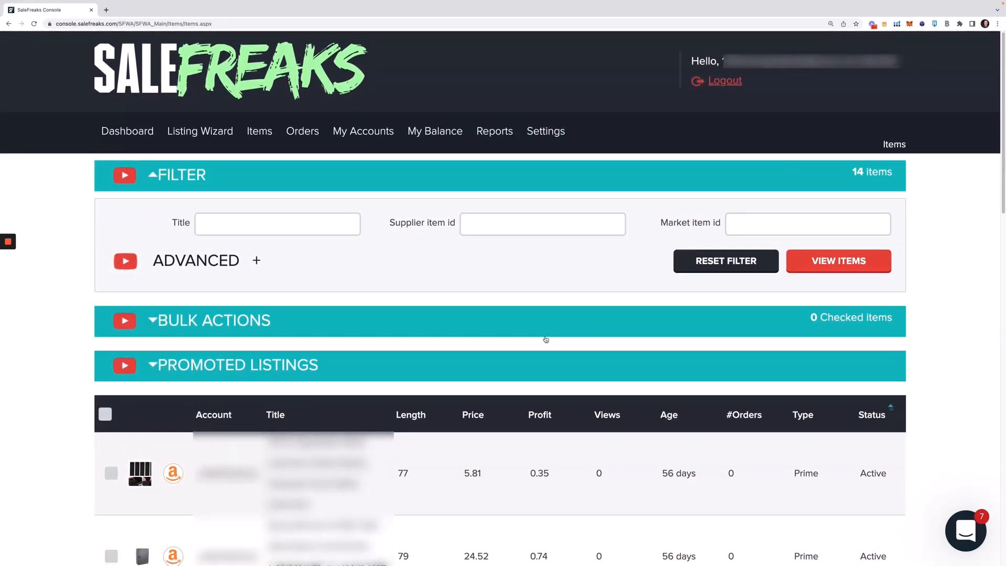
# Collapse the Filter section and expand the Bulk Actions section
pyautogui.tripleClick(840, 174)
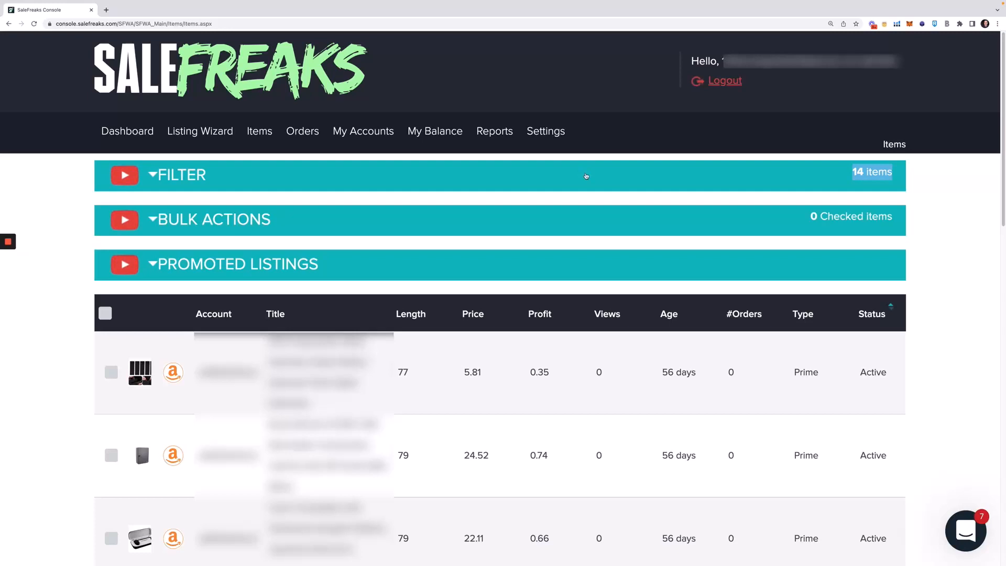
pyautogui.click(186, 222)
# Examine the available bulk action options and the summary of recent bulk actions
pyautogui.scroll(-2, 541, 390)
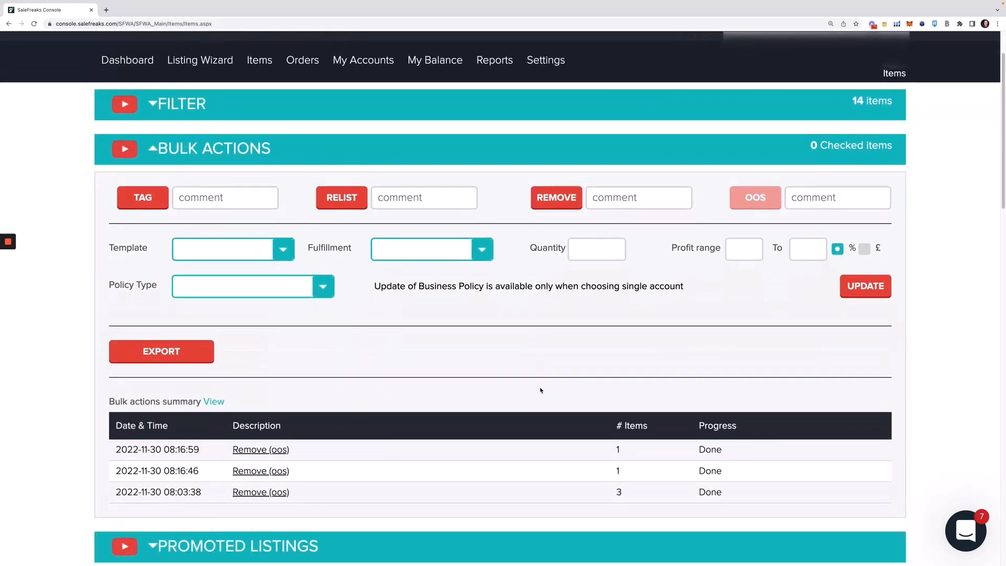
pyautogui.scroll(1, 541, 390)
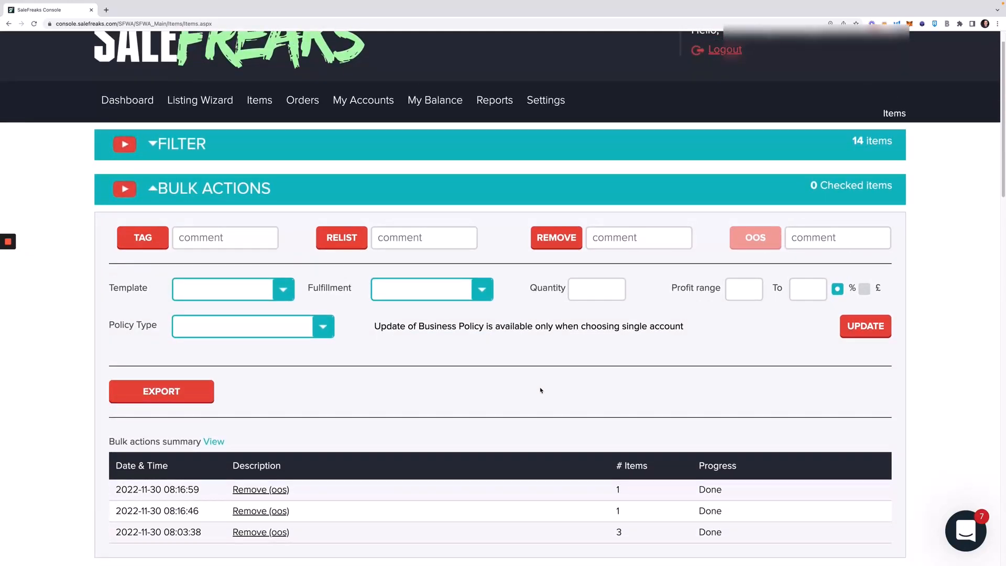
pyautogui.scroll(1, 511, 377)
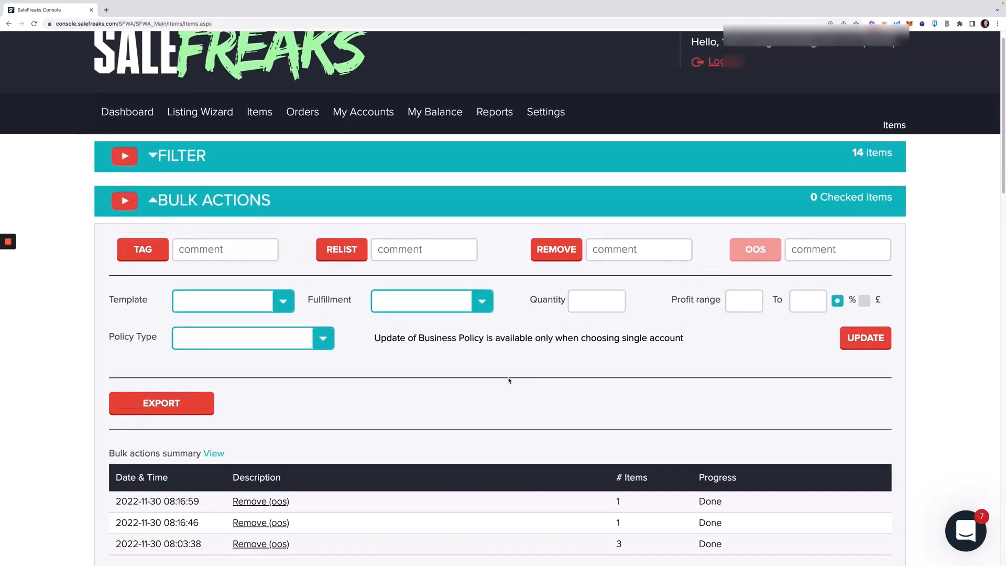
pyautogui.scroll(-4, 509, 380)
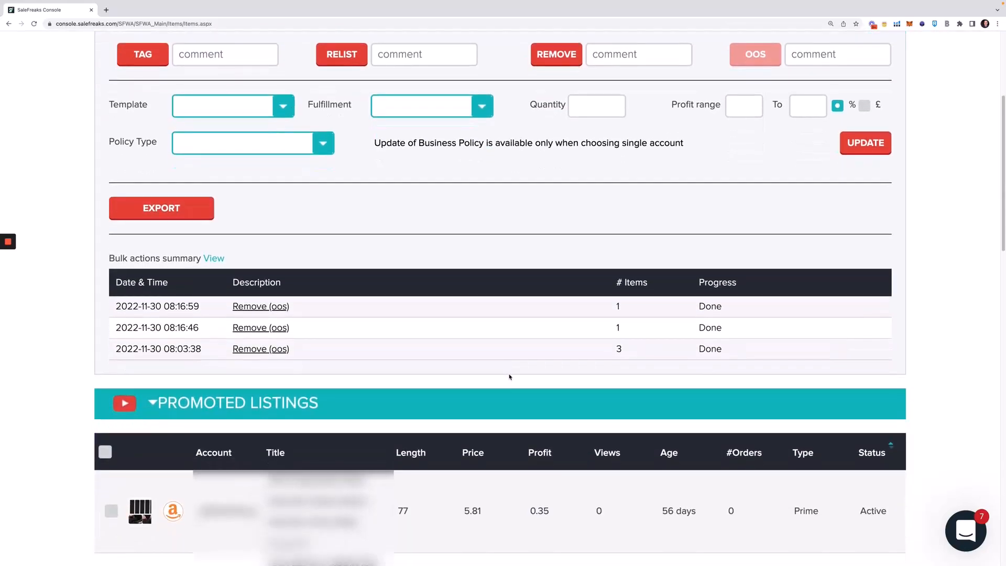
pyautogui.scroll(1, 511, 376)
pyautogui.scroll(1, 511, 376)
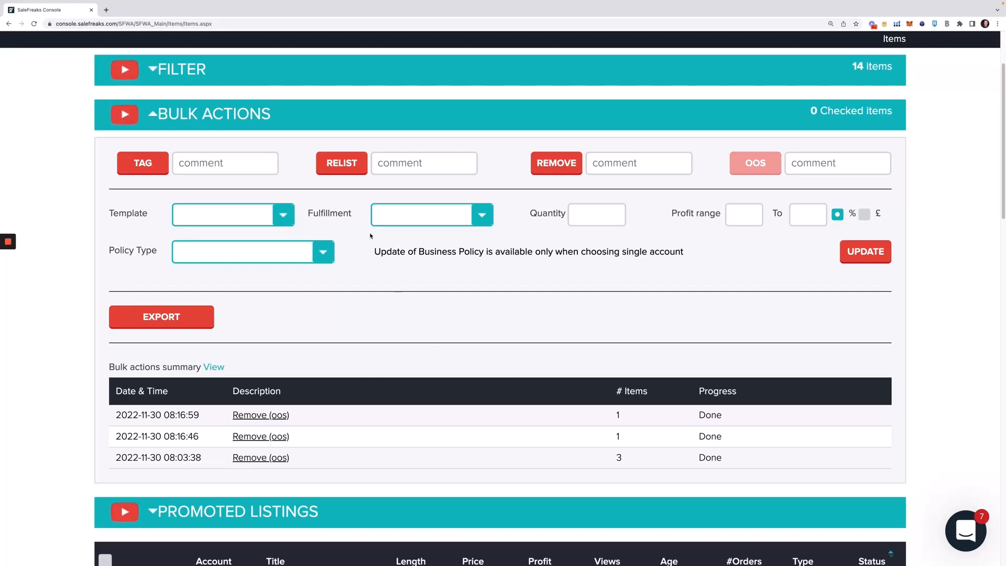
pyautogui.moveTo(8, 259)
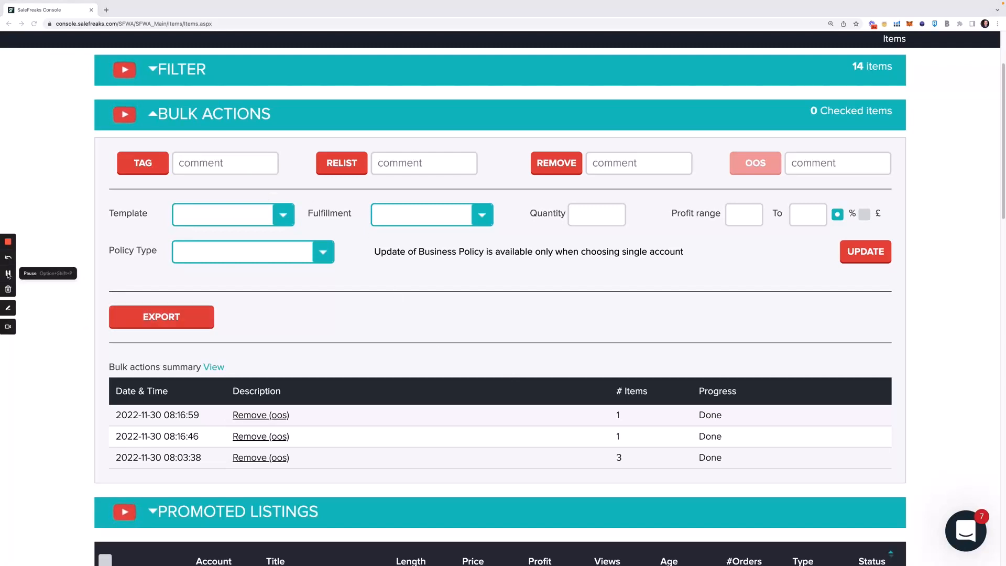
pyautogui.scroll(1, 606, 318)
pyautogui.scroll(-2, 606, 318)
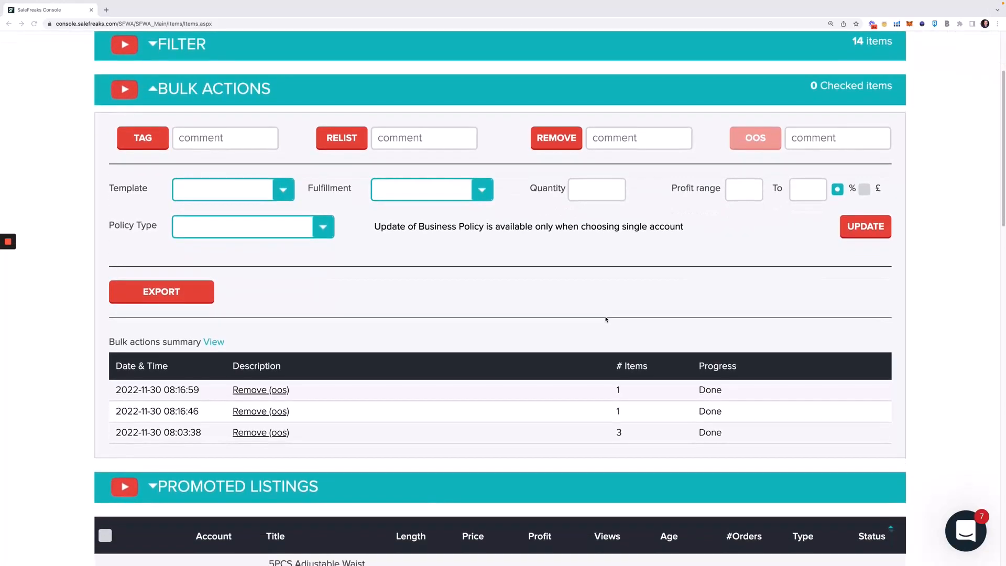
pyautogui.scroll(1, 607, 319)
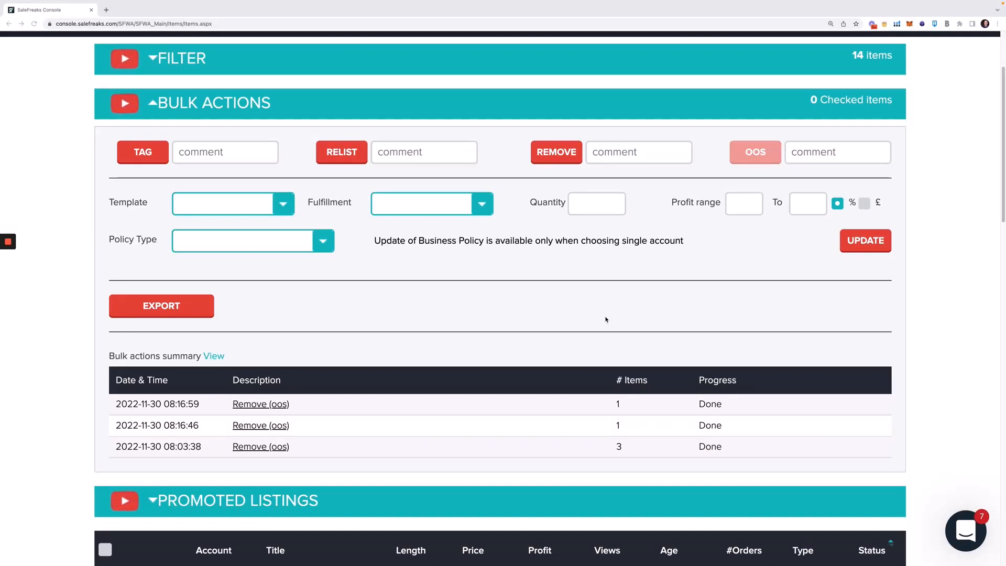
pyautogui.scroll(-2, 519, 289)
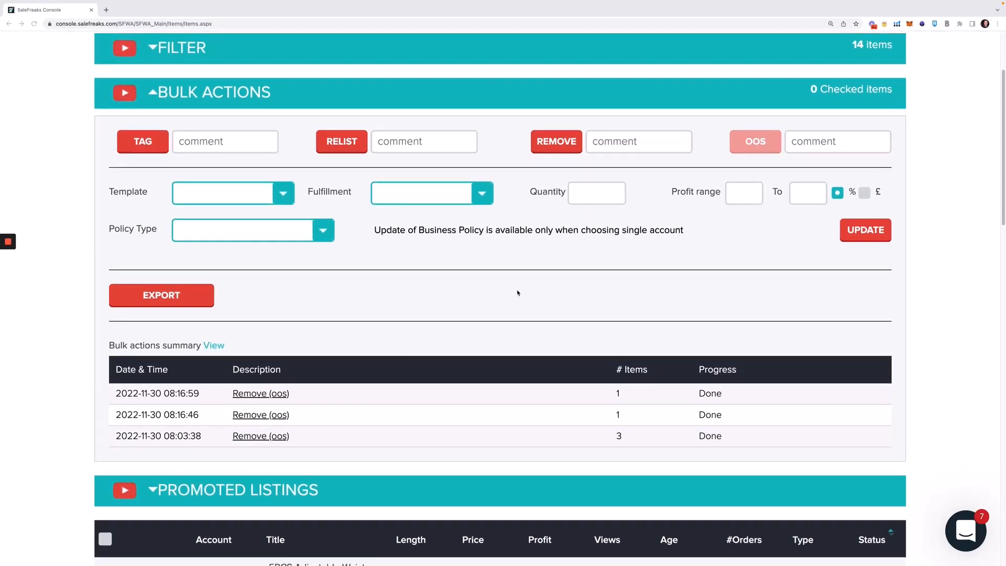
# Select all items in the filtered listings table, not just those on the current page
pyautogui.scroll(-8, 514, 288)
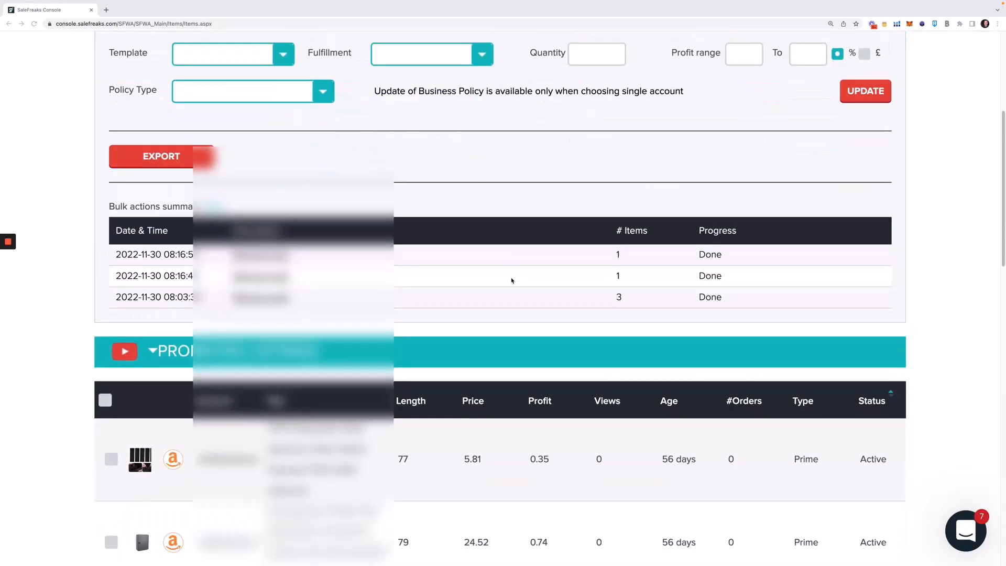
pyautogui.scroll(-2, 512, 280)
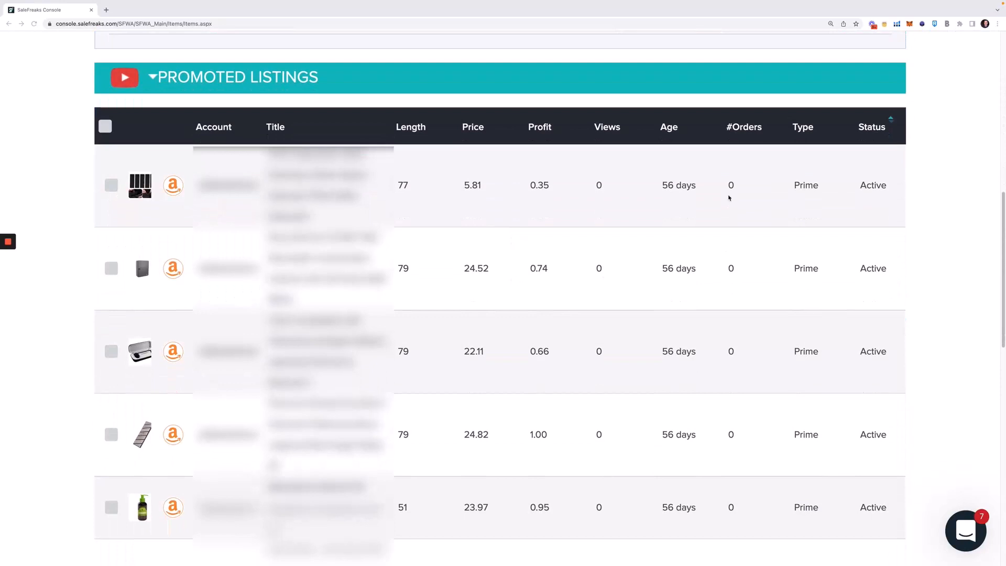
pyautogui.click(104, 127)
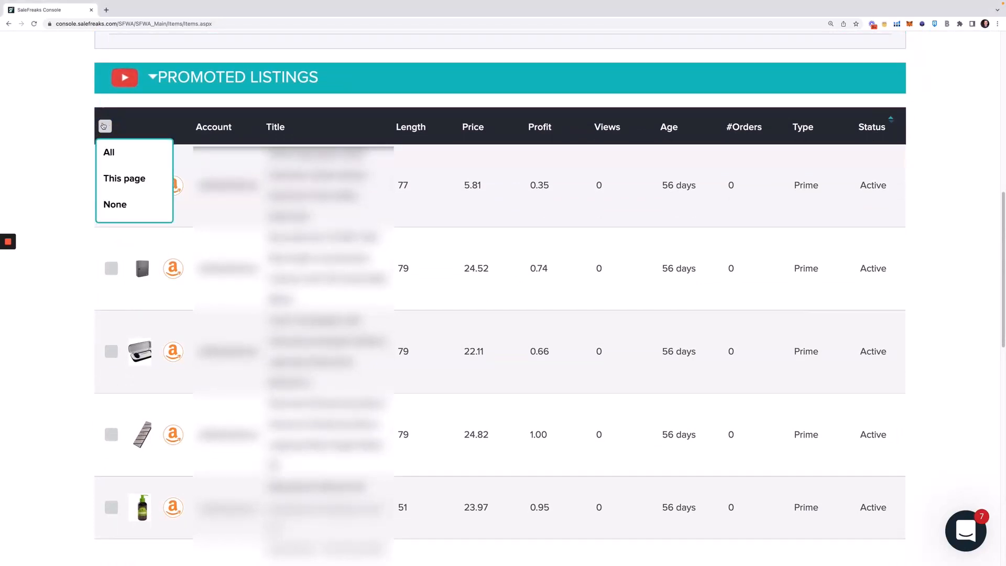
pyautogui.click(109, 153)
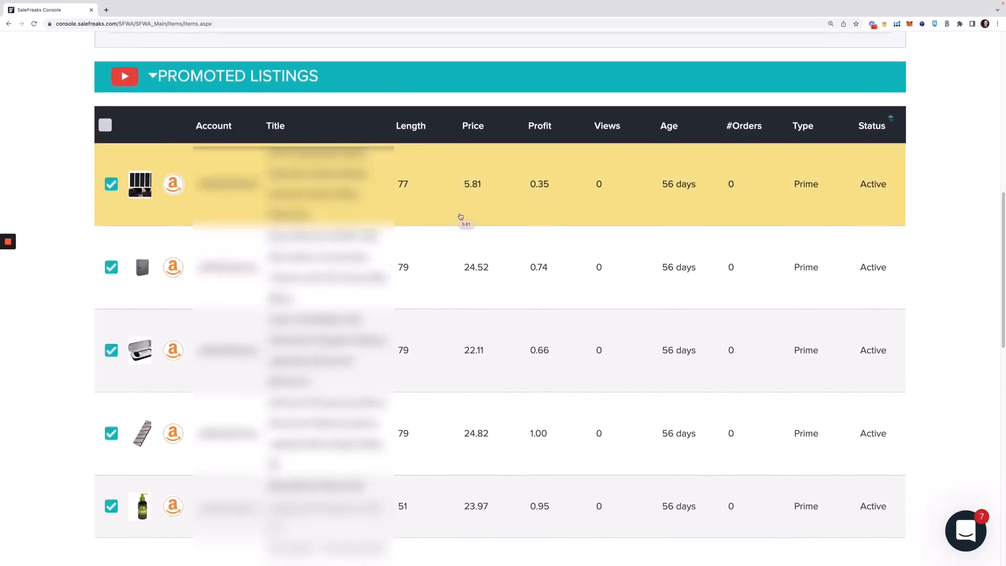
# Remove all checked items in bulk with the comment "Nosales" and check the action's progress in the summary
pyautogui.scroll(6, 460, 216)
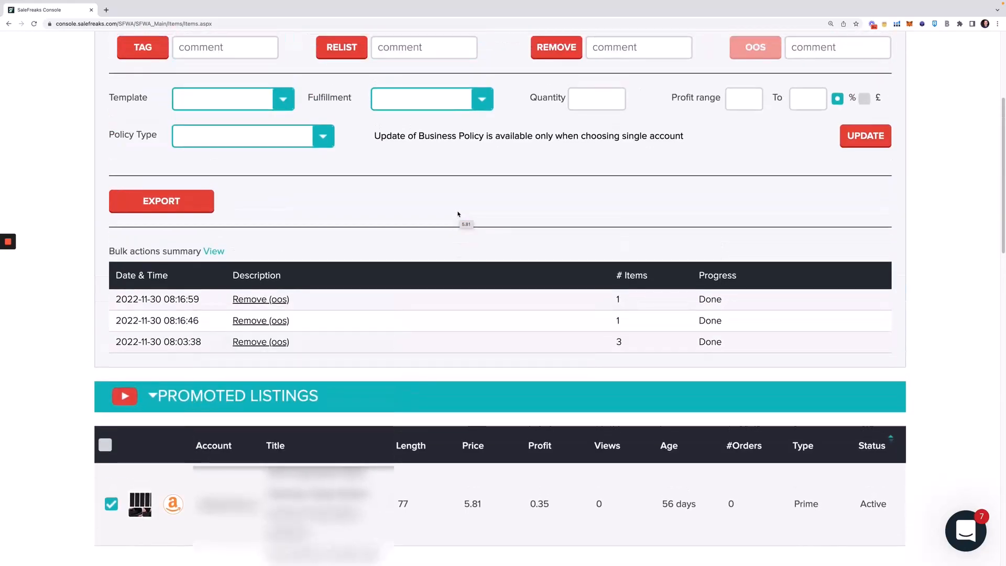
pyautogui.scroll(1, 457, 214)
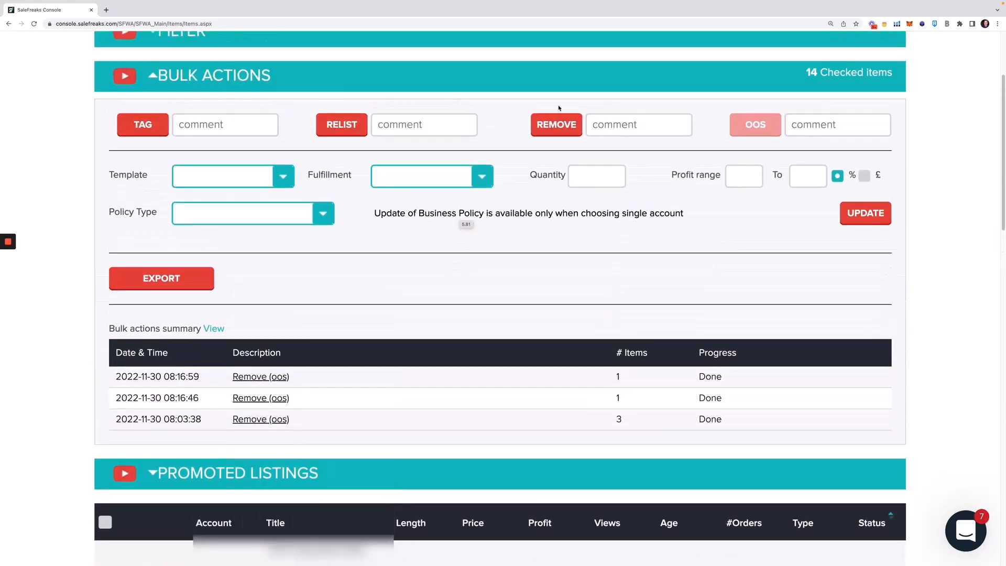
pyautogui.click(625, 125)
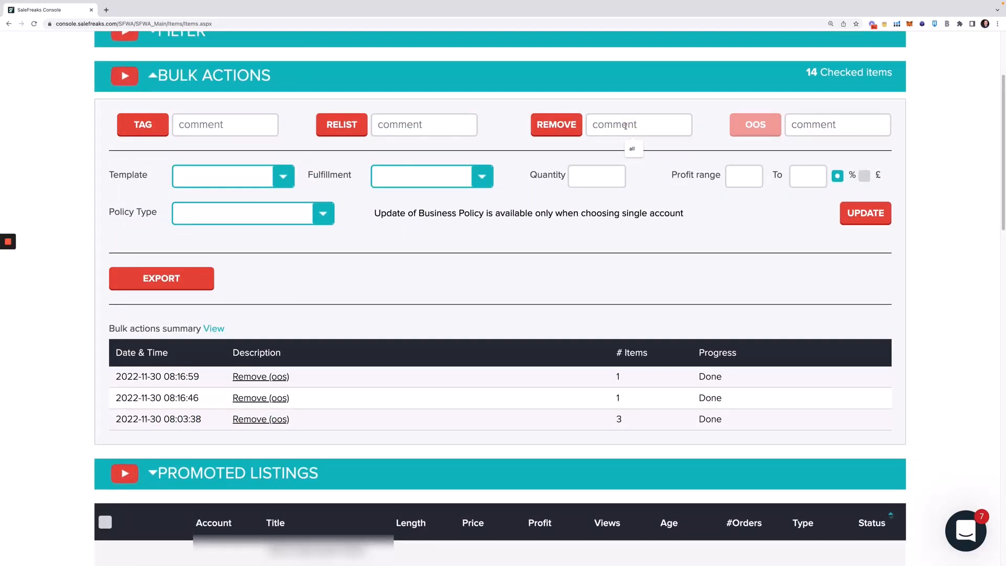
pyautogui.write('Nosales')
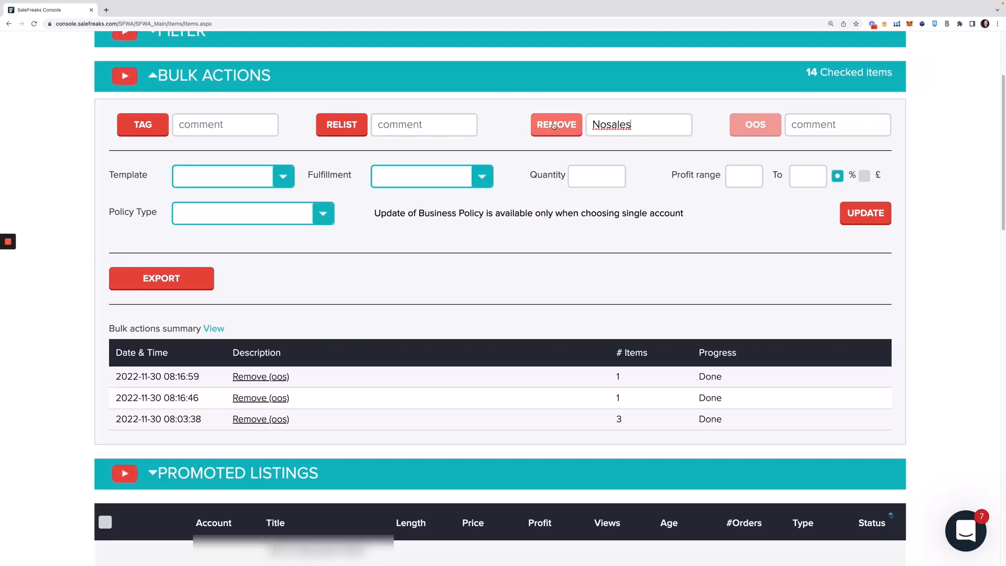
pyautogui.click(554, 126)
pyautogui.click(570, 71)
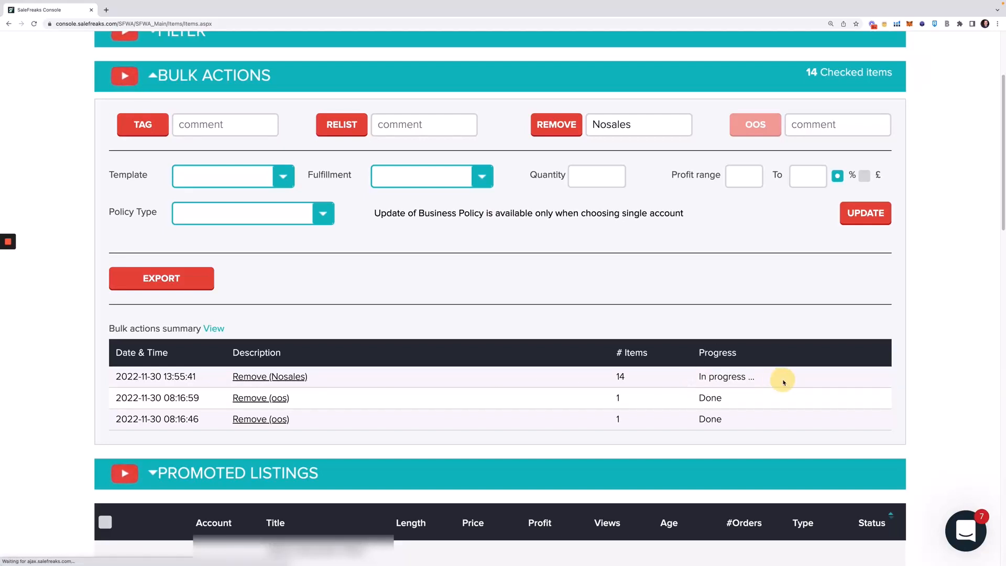
pyautogui.doubleClick(715, 397)
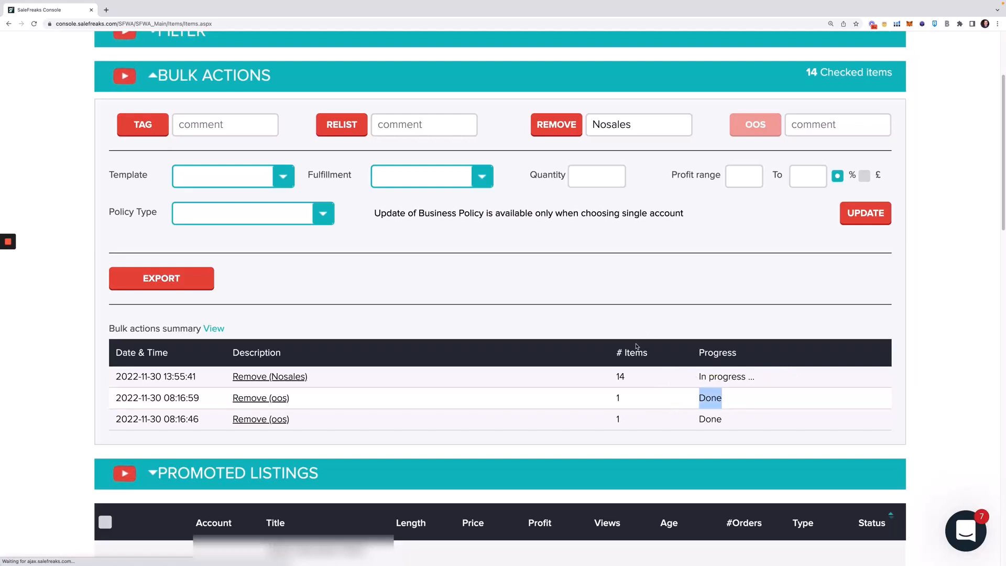
# Expand the Filter section and reopen the advanced filter settings
pyautogui.scroll(2, 637, 346)
pyautogui.scroll(-1, 637, 346)
pyautogui.scroll(1, 297, 135)
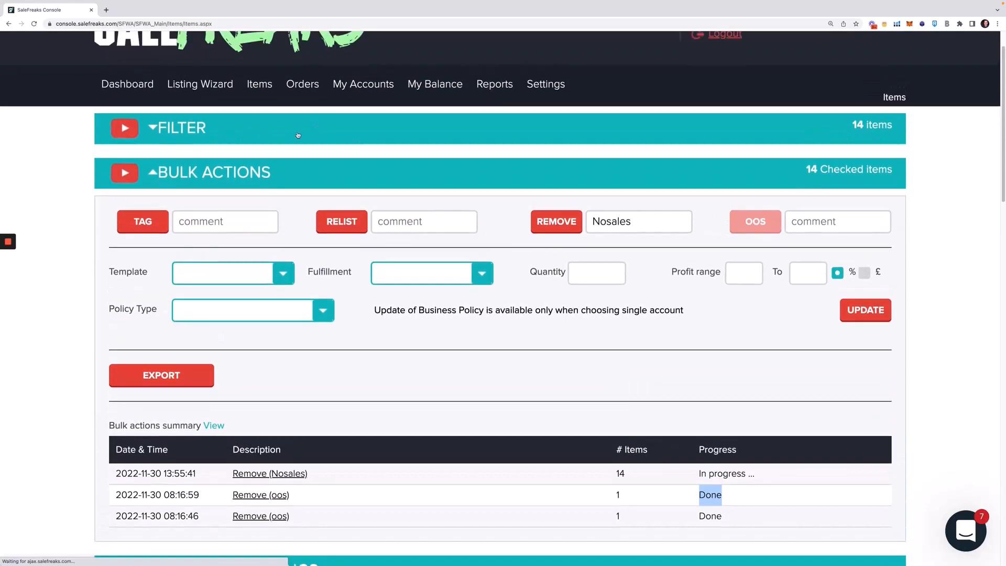
pyautogui.click(191, 129)
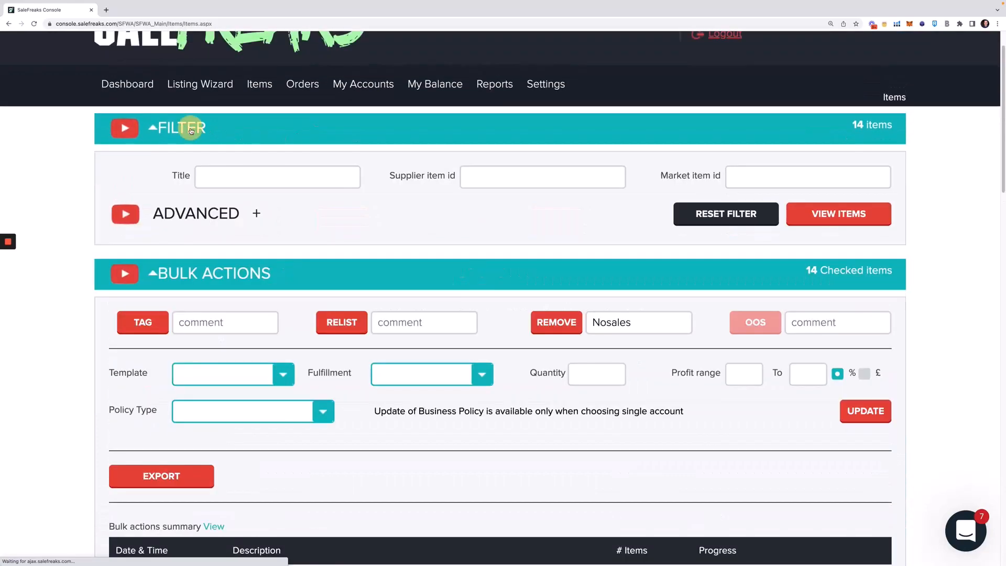
pyautogui.click(257, 215)
pyautogui.scroll(-1, 500, 338)
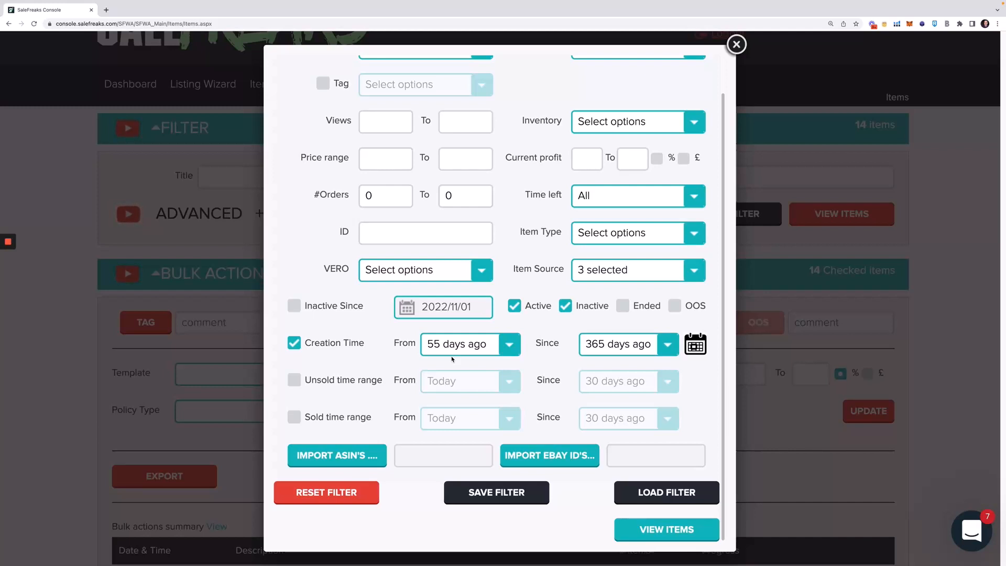
# Set the Creation Time filter to From 27 days ago and Since 30 days ago
pyautogui.click(506, 346)
pyautogui.click(428, 375)
pyautogui.moveTo(427, 375); pyautogui.dragTo(424, 376)
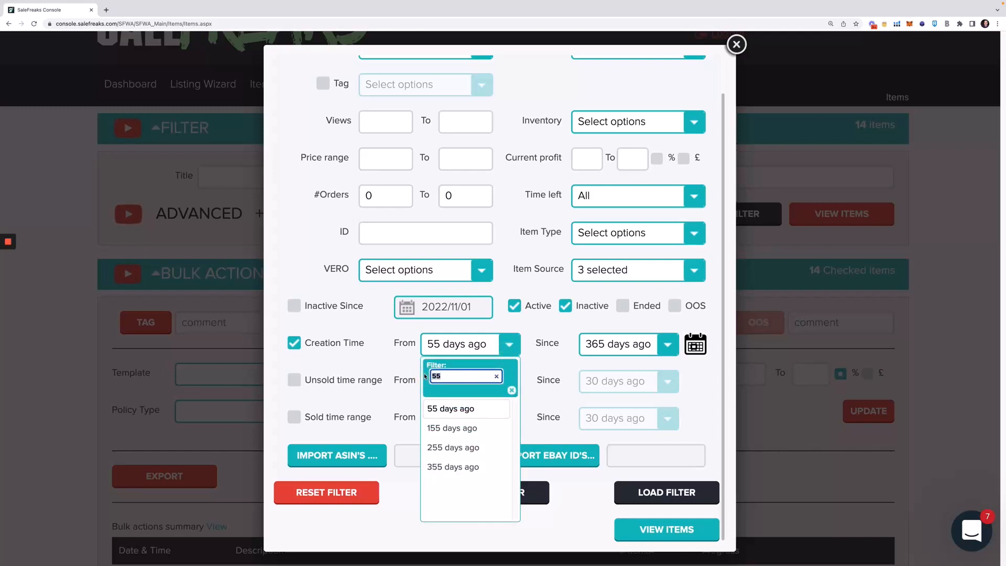
pyautogui.write('27')
pyautogui.click(454, 408)
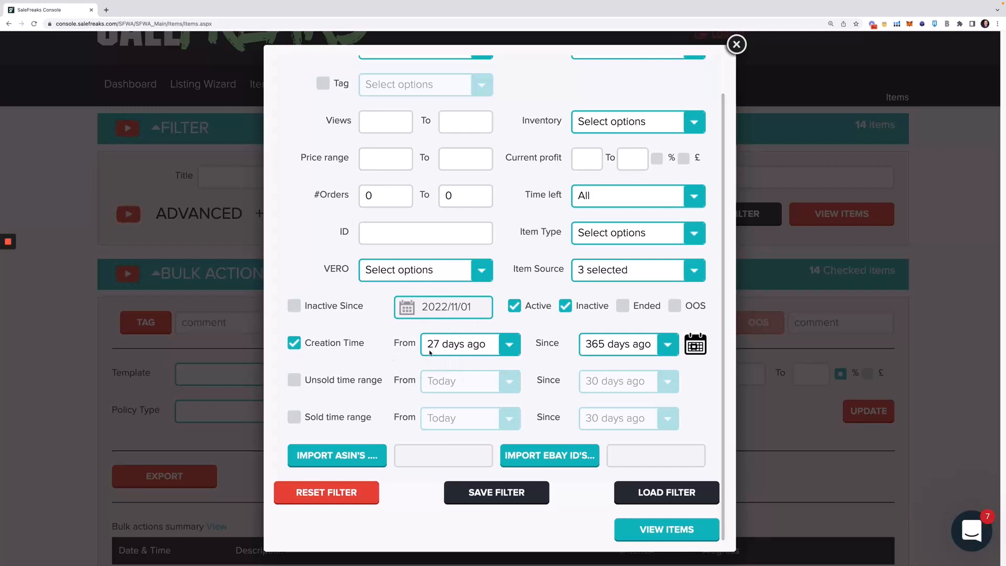
pyautogui.click(636, 346)
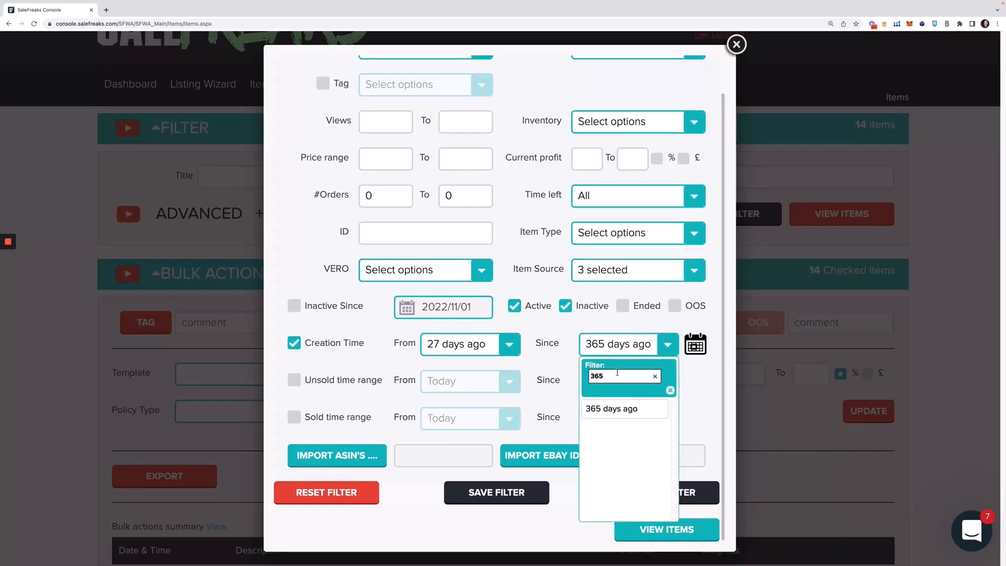
pyautogui.press('BackSpace')
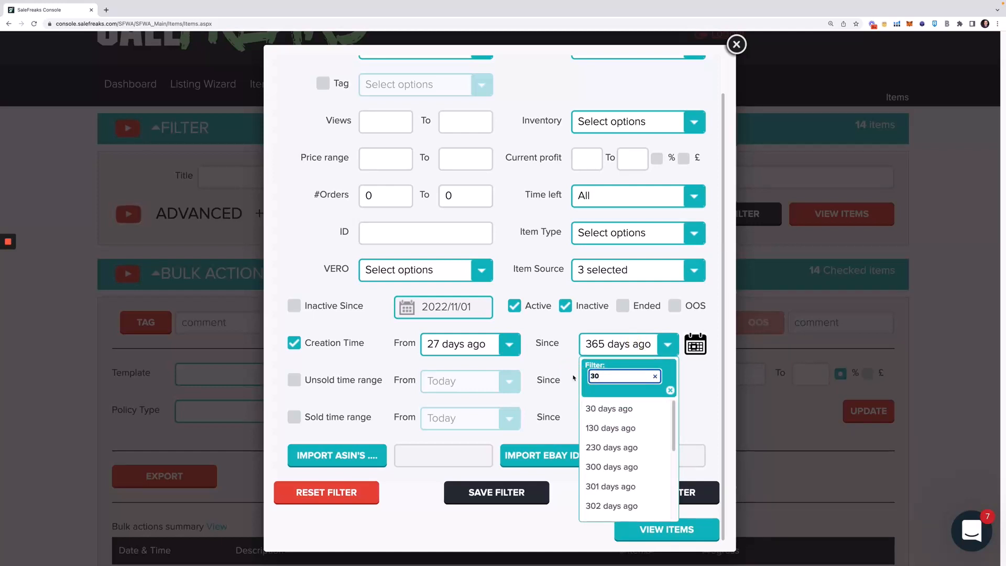
pyautogui.click(595, 409)
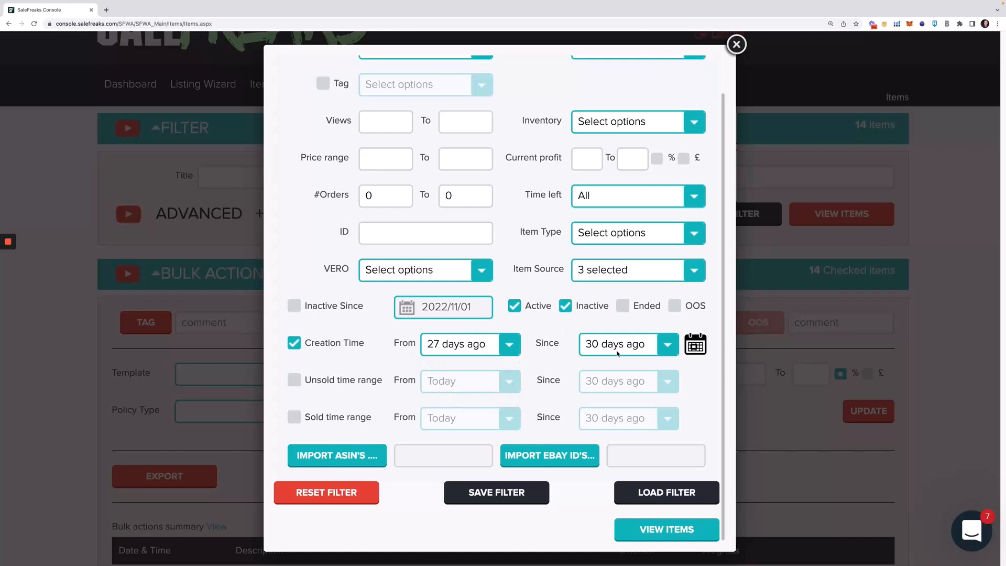
# Apply the filter and examine the matching listings' ages and order counts, including the table's bulk selection options
pyautogui.click(643, 527)
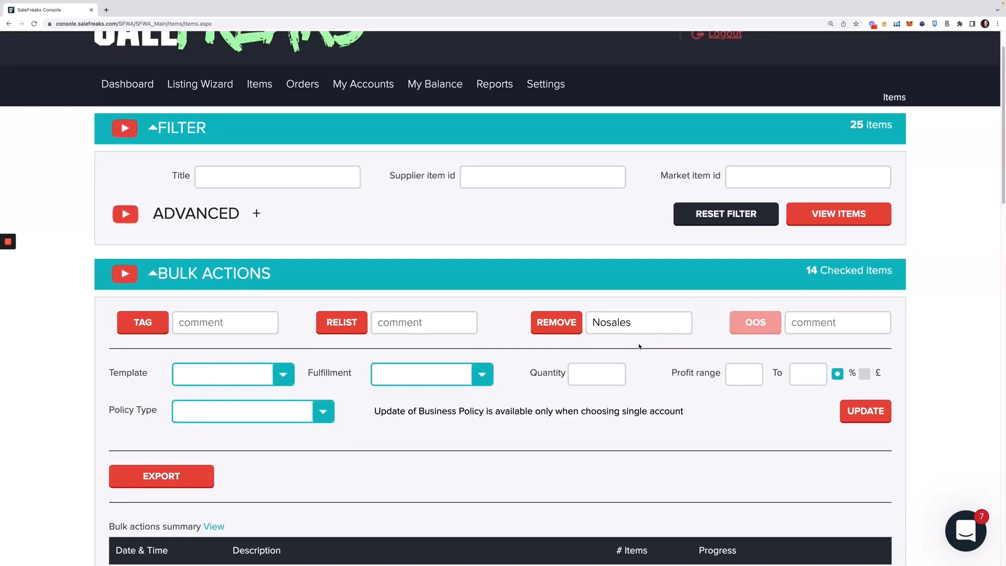
pyautogui.scroll(-1, 579, 279)
pyautogui.scroll(-11, 579, 278)
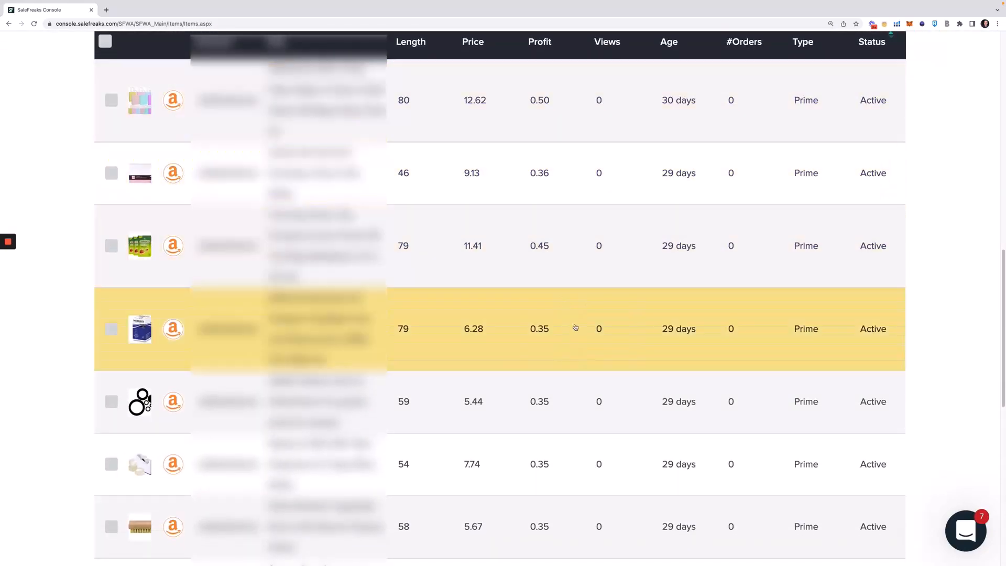
pyautogui.scroll(-2, 655, 393)
pyautogui.scroll(-7, 654, 391)
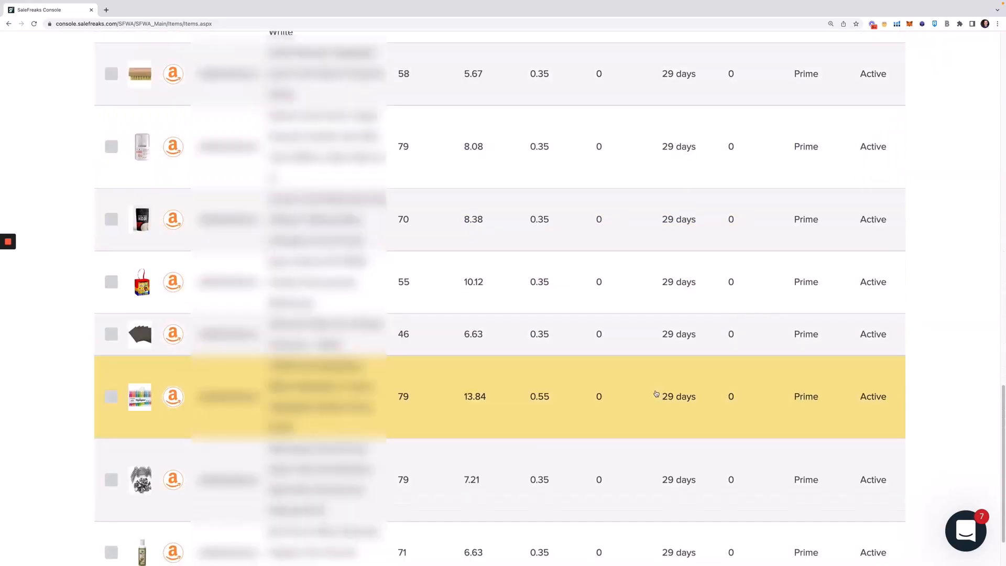
pyautogui.scroll(9, 648, 389)
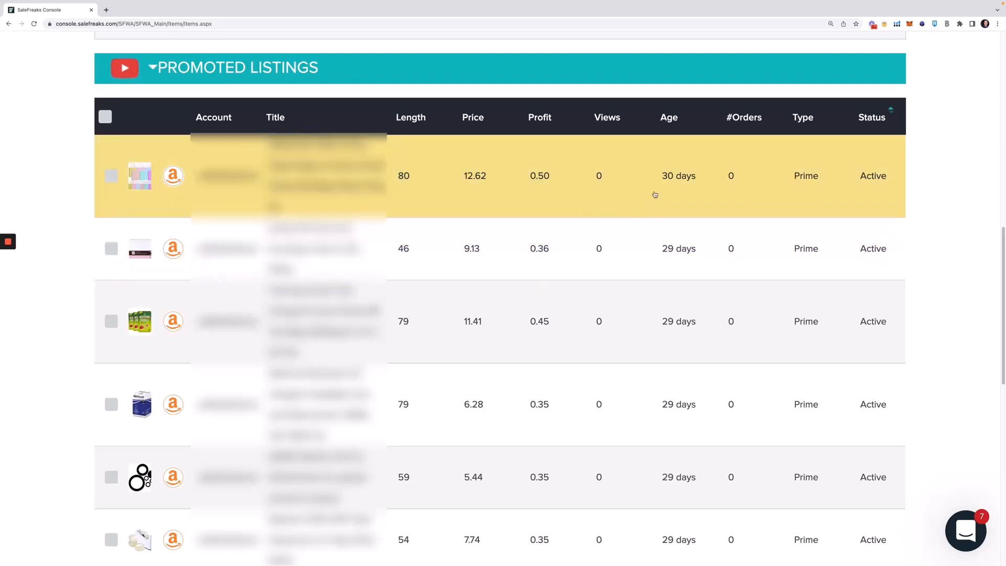
pyautogui.scroll(-3, 591, 172)
pyautogui.scroll(-7, 590, 173)
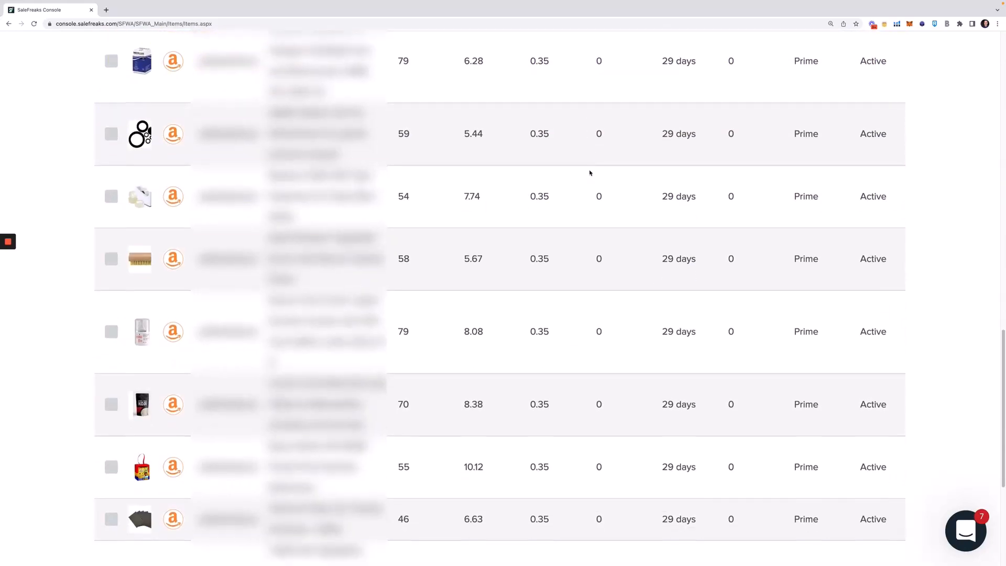
pyautogui.scroll(4, 590, 173)
pyautogui.scroll(7, 590, 173)
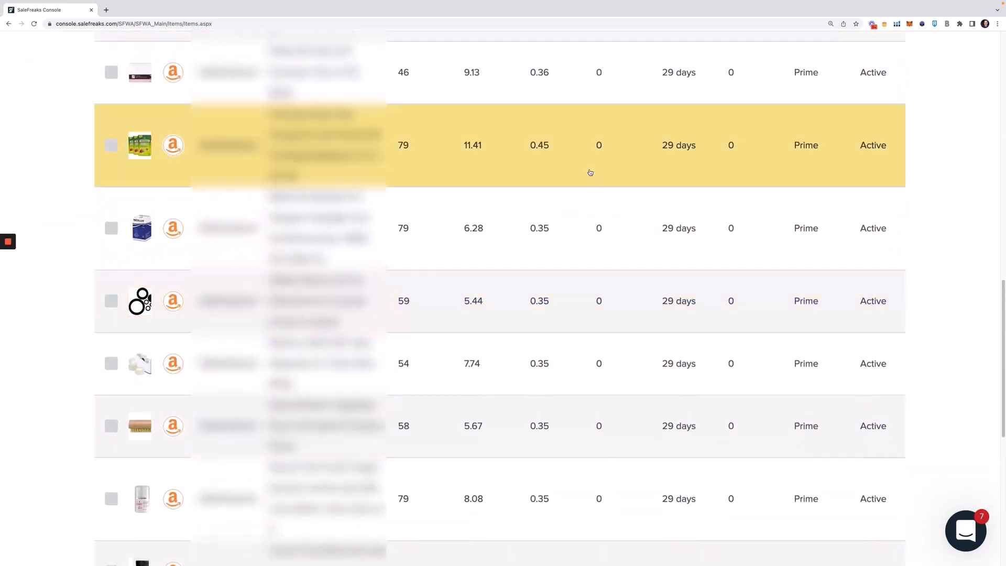
pyautogui.scroll(1, 579, 165)
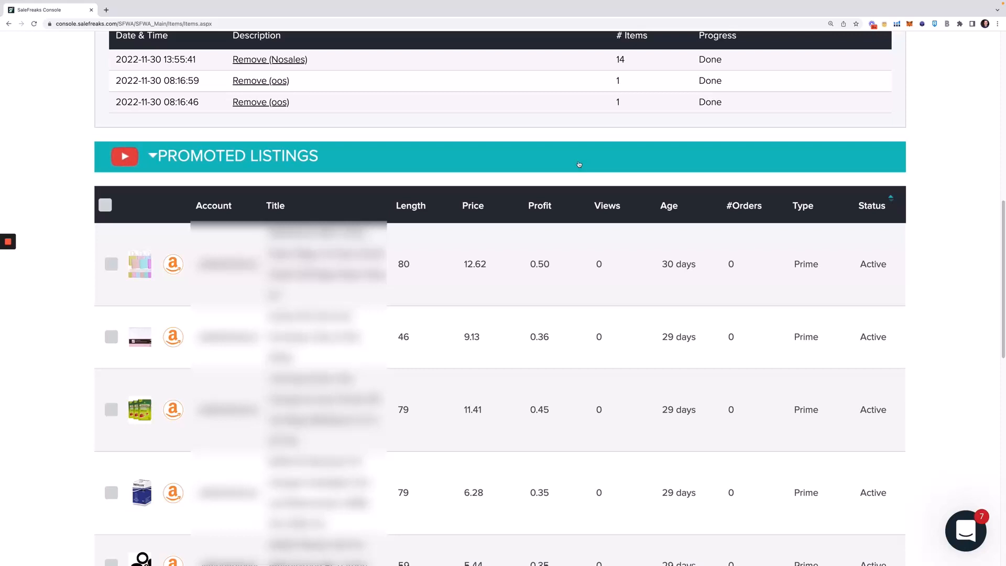
pyautogui.scroll(2, 497, 197)
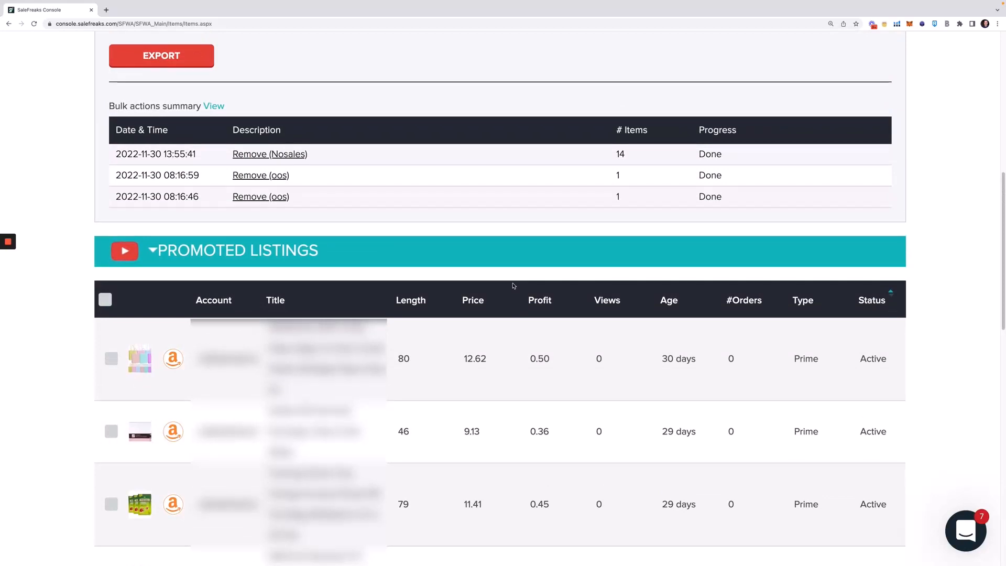
pyautogui.scroll(1, 512, 286)
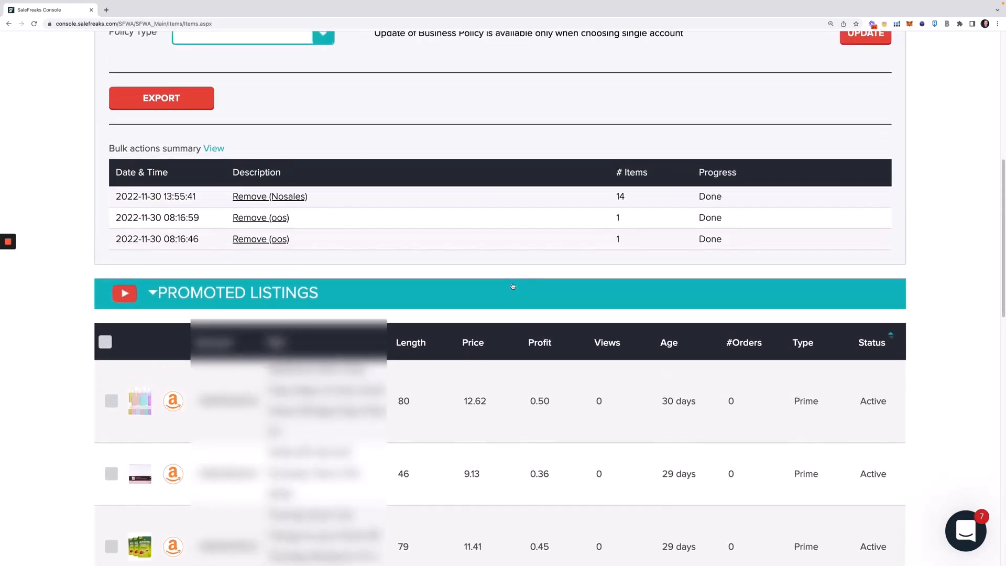
pyautogui.click(104, 345)
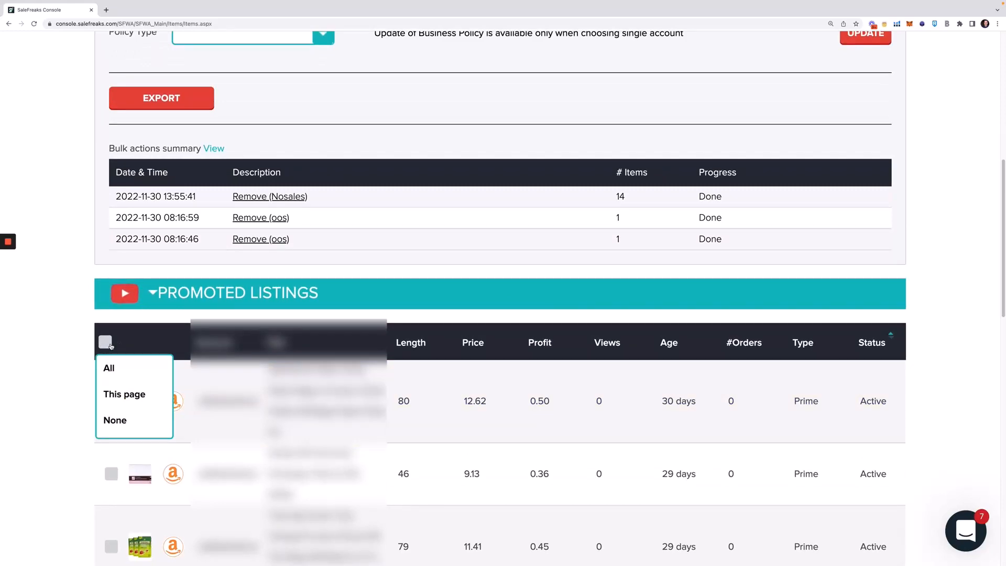
pyautogui.scroll(3, 487, 387)
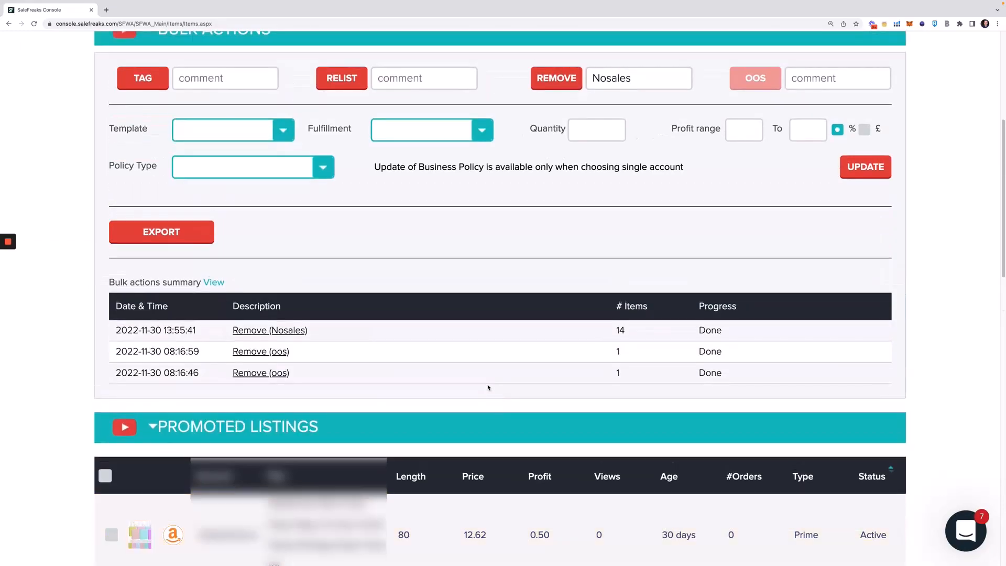
# Reset the item filter and reopen the advanced filter settings
pyautogui.scroll(3, 484, 386)
pyautogui.scroll(2, 764, 355)
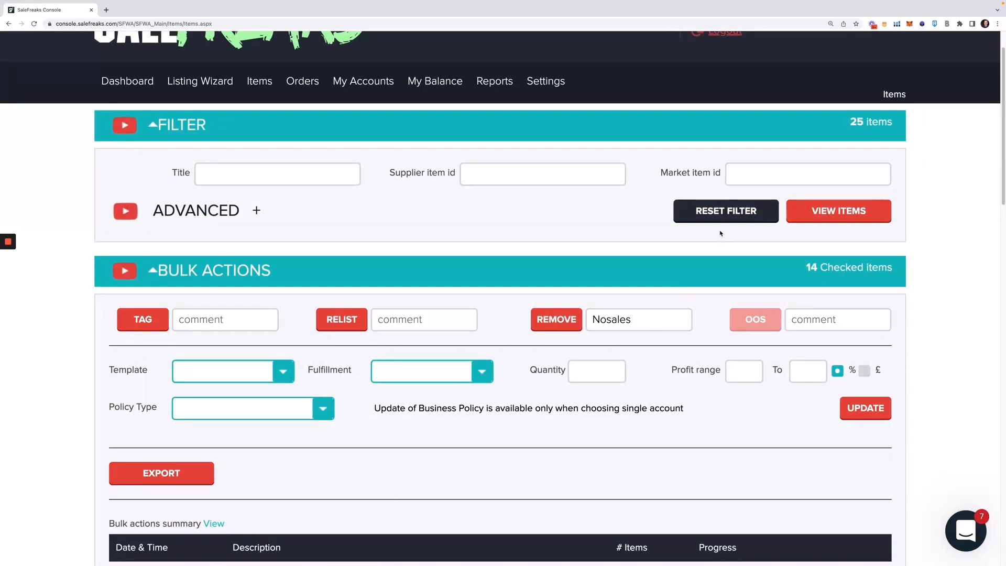
pyautogui.click(714, 209)
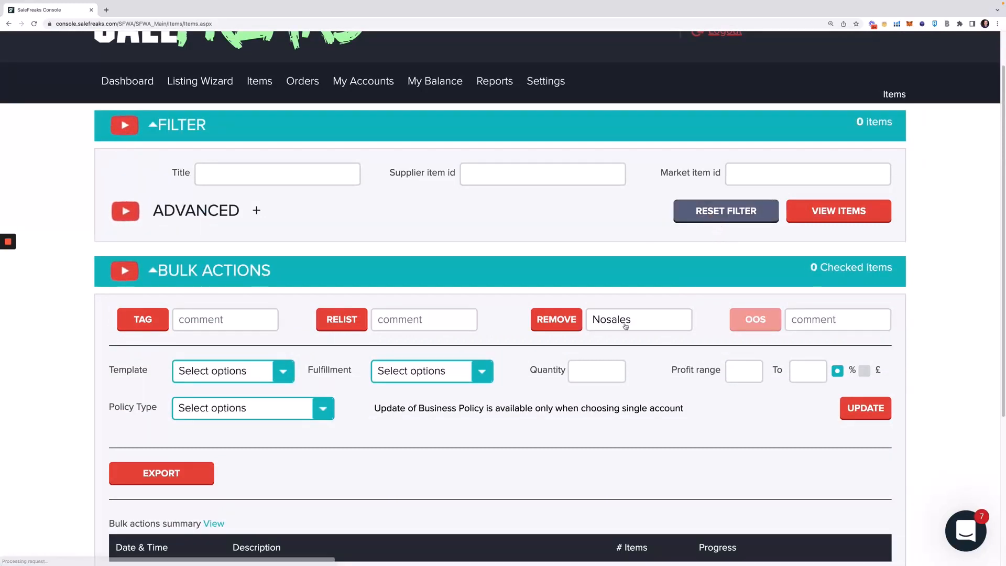
pyautogui.click(212, 211)
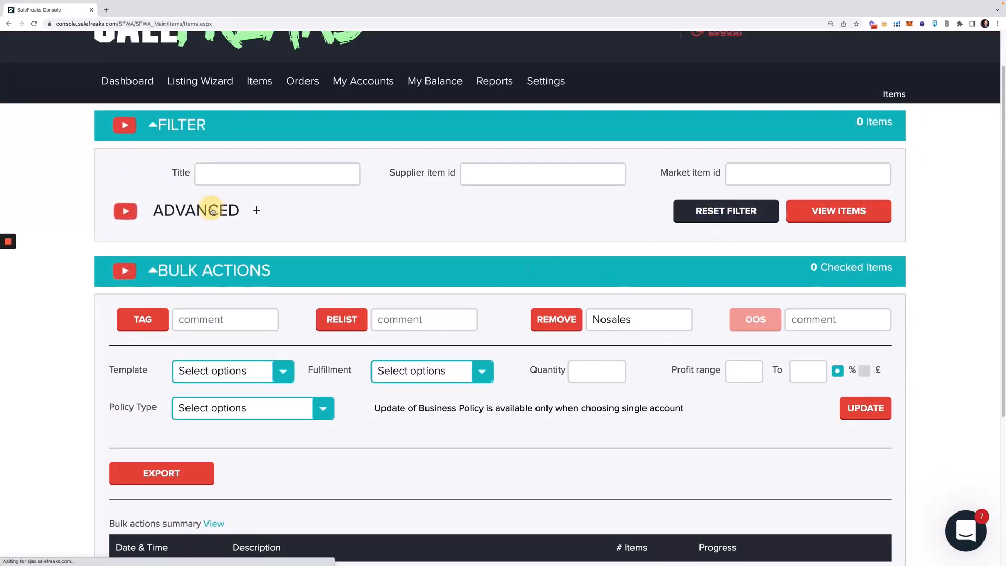
pyautogui.scroll(-1, 471, 254)
pyautogui.scroll(1, 471, 254)
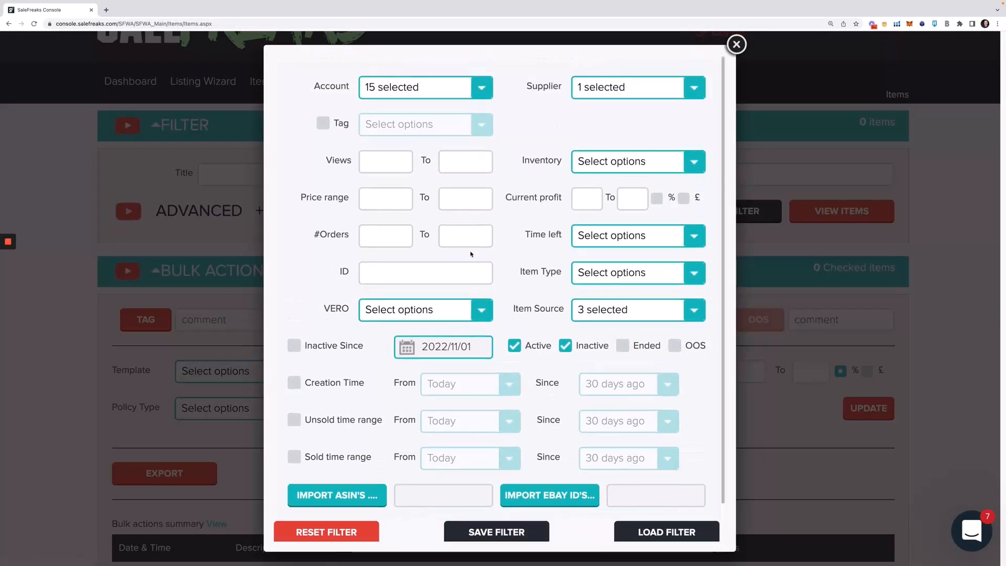
# Clear all accounts in the Account filter and select only the first one in the list
pyautogui.click(481, 88)
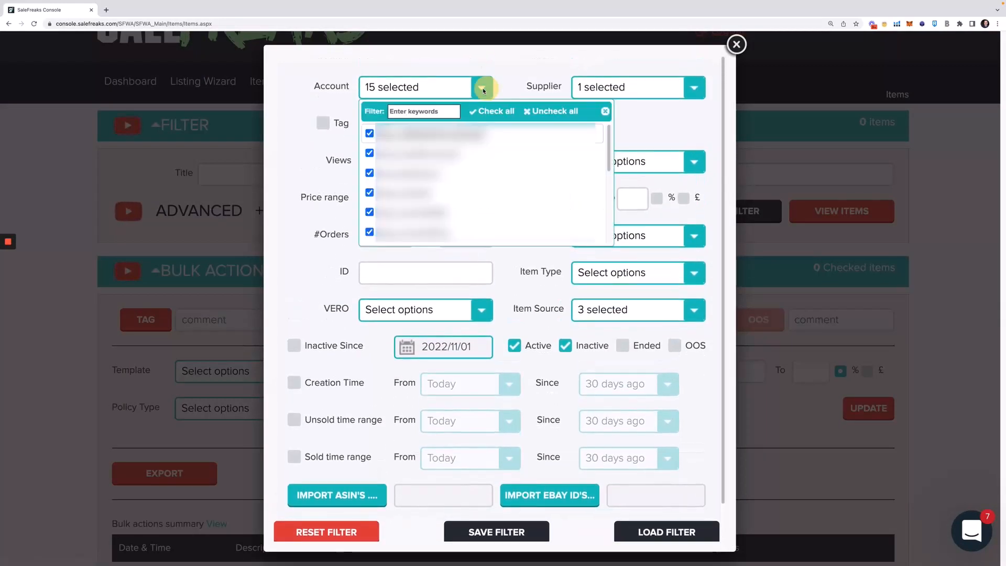
pyautogui.click(537, 111)
pyautogui.click(394, 134)
pyautogui.click(291, 100)
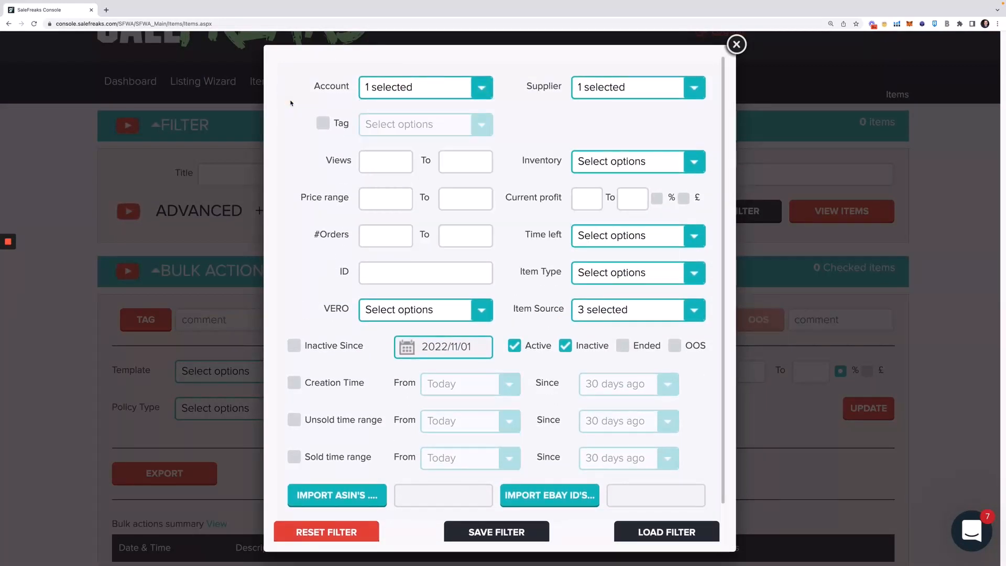
# Set the Inventory filter to Out of stock
pyautogui.click(625, 161)
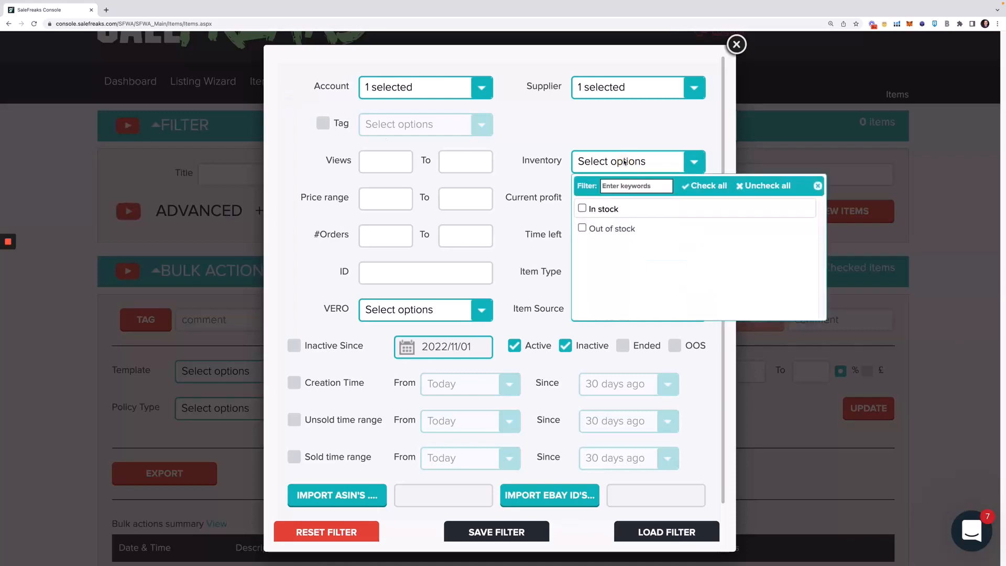
pyautogui.click(602, 229)
pyautogui.click(574, 112)
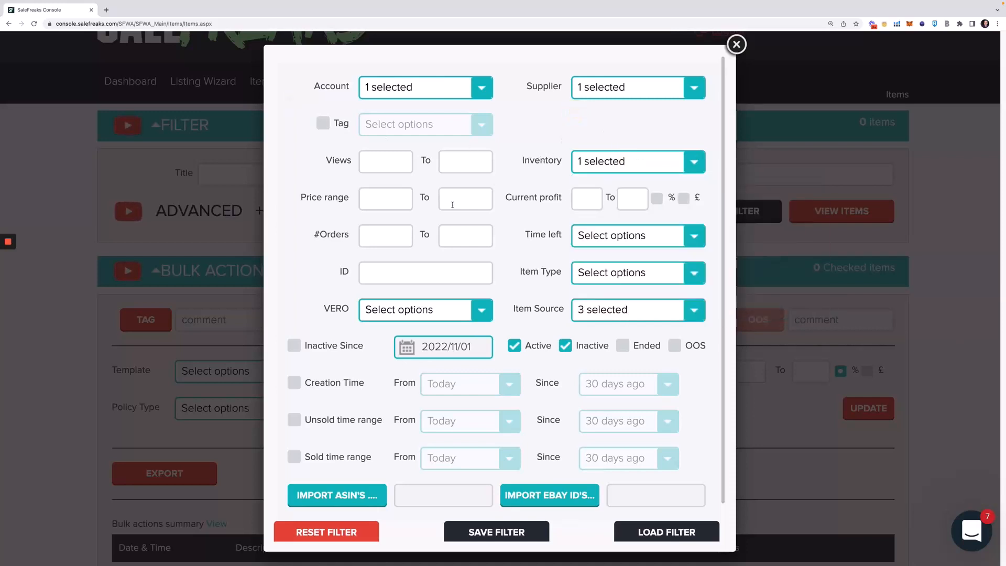
# Set the #Orders range from 0 to 0 and apply the filter to view the matching items
pyautogui.click(378, 239)
pyautogui.write('0')
pyautogui.press('Tab')
pyautogui.write('0')
pyautogui.scroll(-1, 488, 257)
pyautogui.scroll(-1, 488, 258)
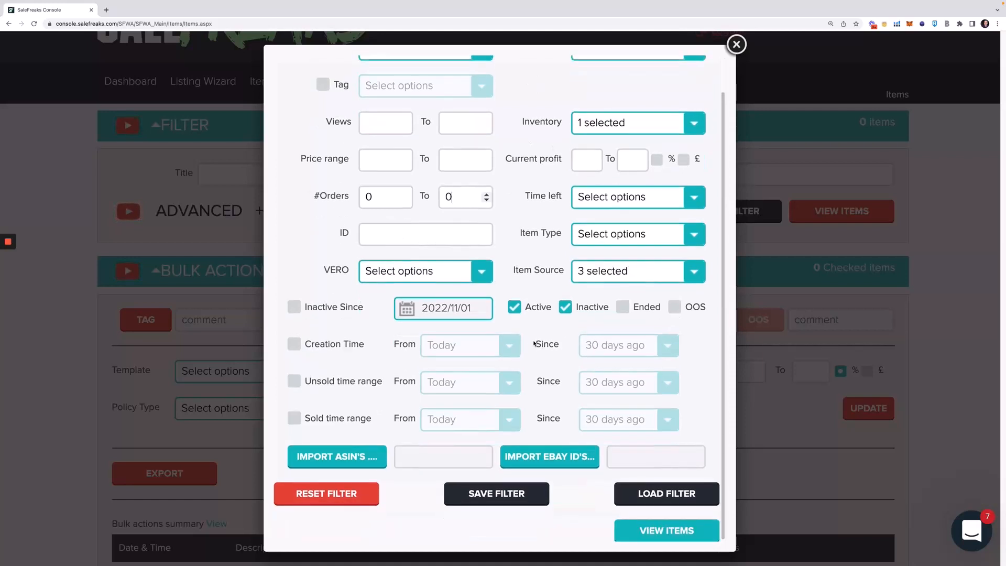
pyautogui.click(650, 531)
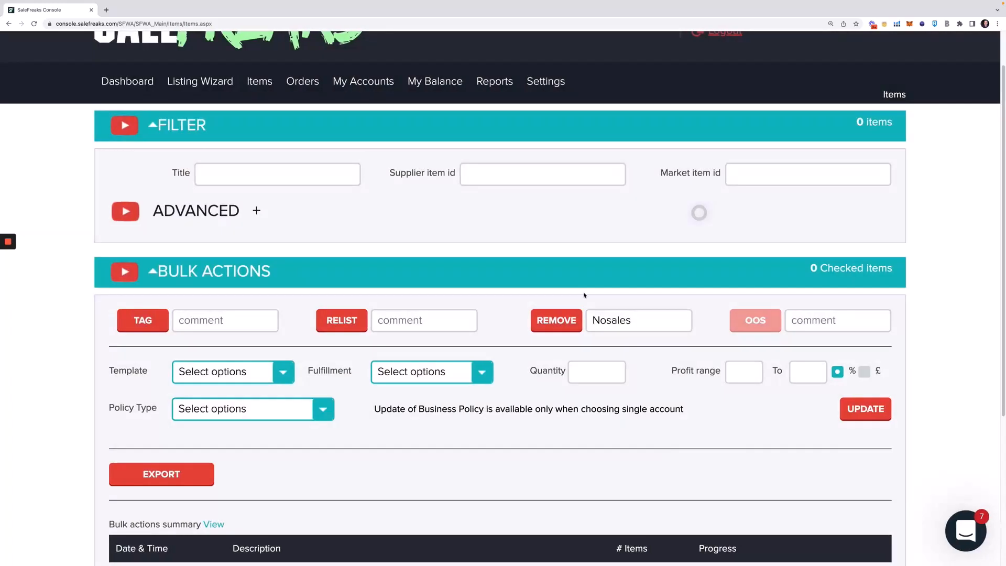
# Examine the age, order count and status of the out-of-stock listings without orders
pyautogui.scroll(-4, 534, 261)
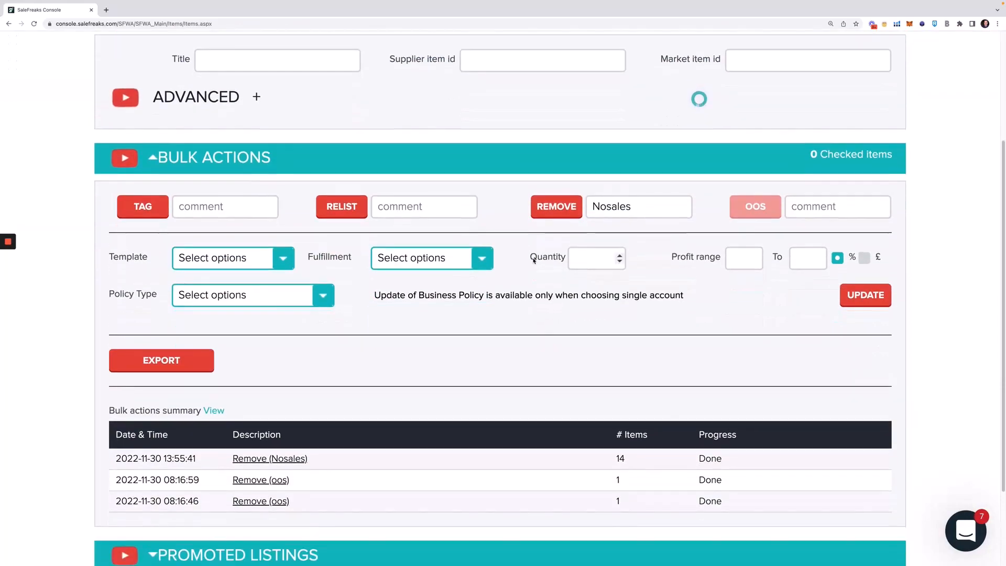
pyautogui.scroll(-10, 534, 261)
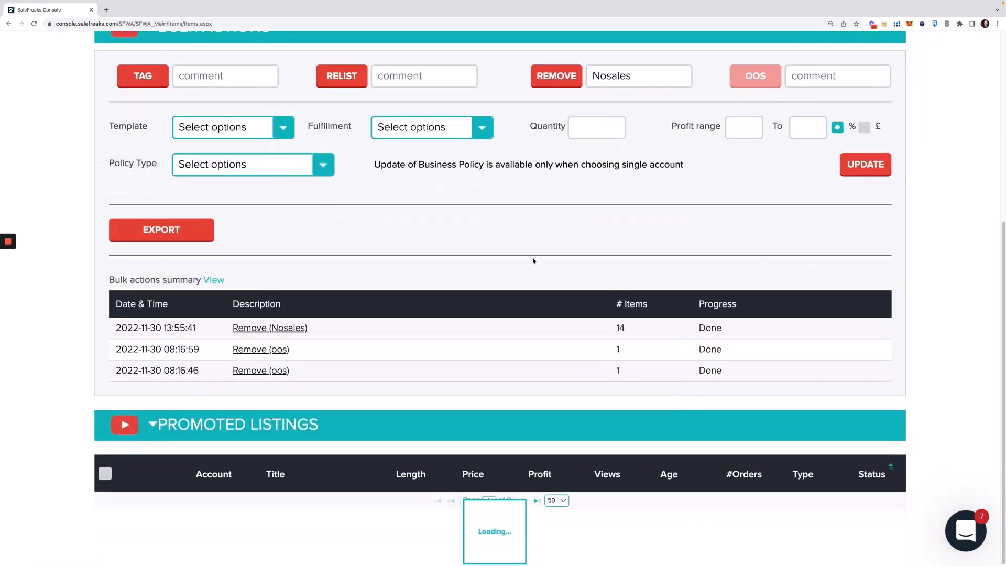
pyautogui.scroll(13, 533, 261)
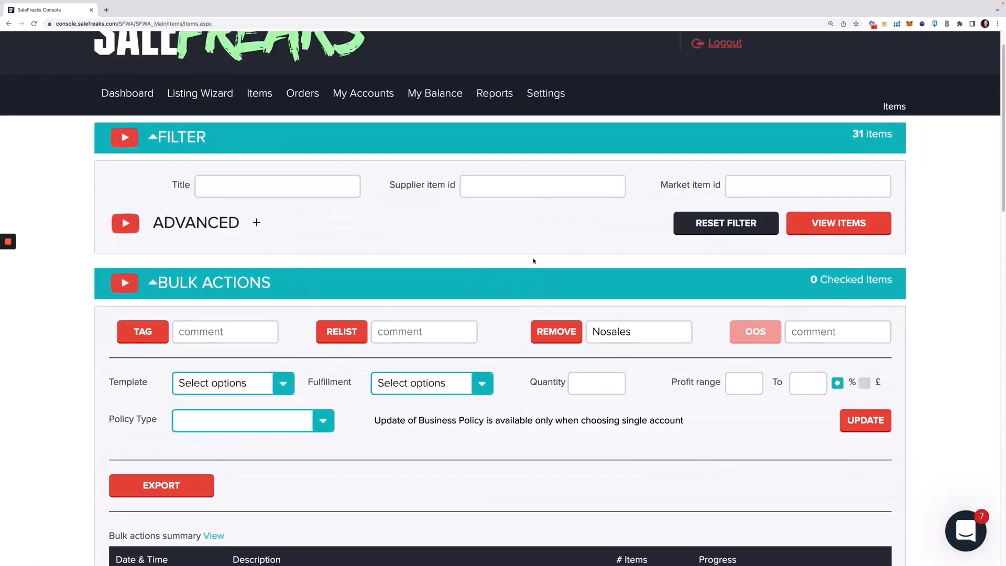
pyautogui.scroll(-3, 534, 261)
pyautogui.scroll(-10, 533, 261)
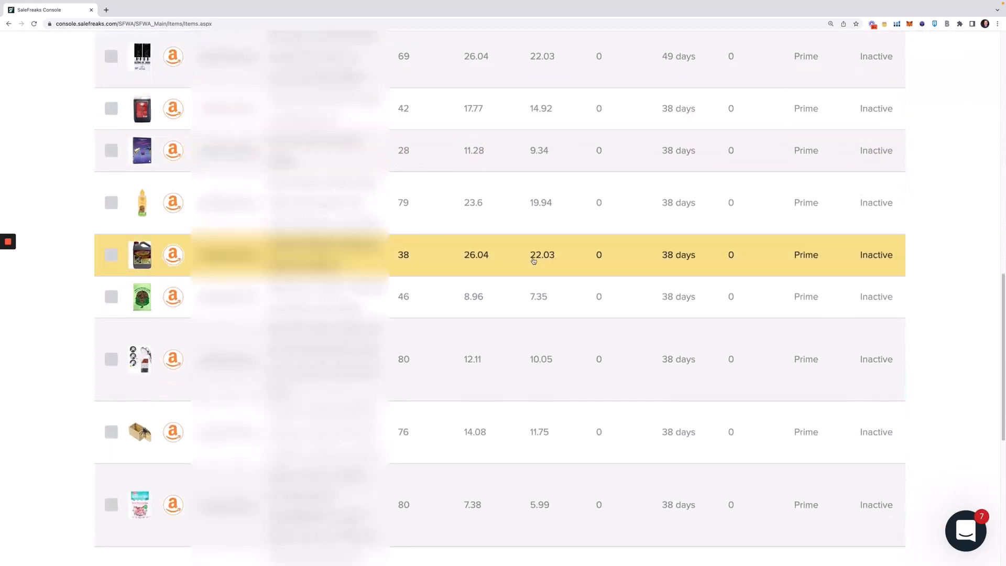
pyautogui.scroll(-2, 534, 261)
pyautogui.scroll(3, 859, 220)
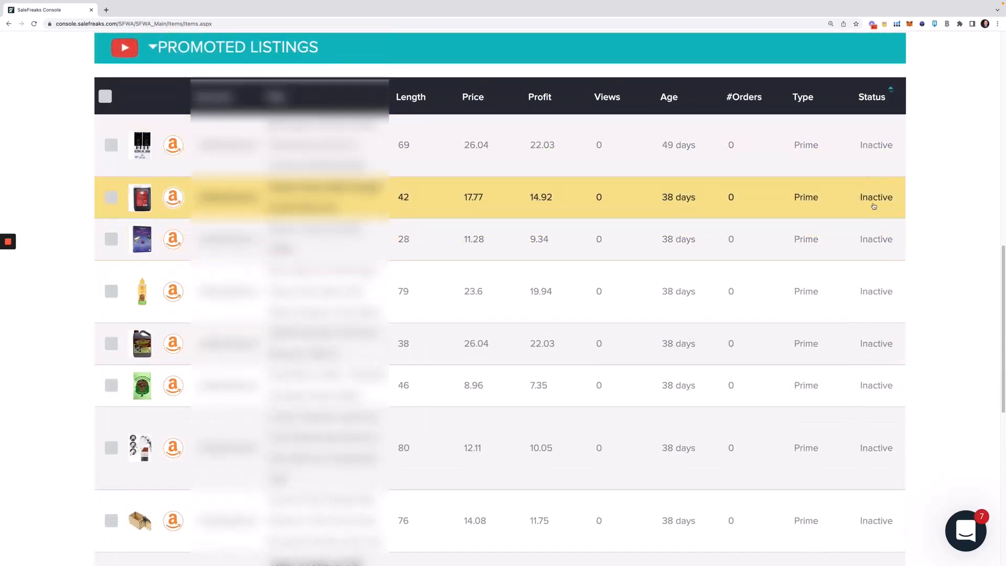
pyautogui.scroll(-1, 842, 202)
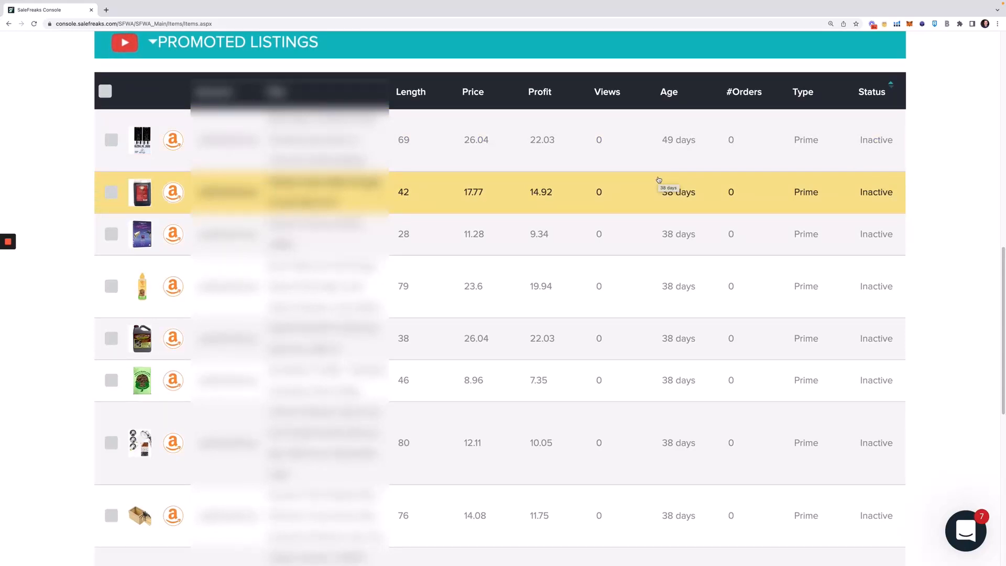
pyautogui.scroll(-2, 659, 179)
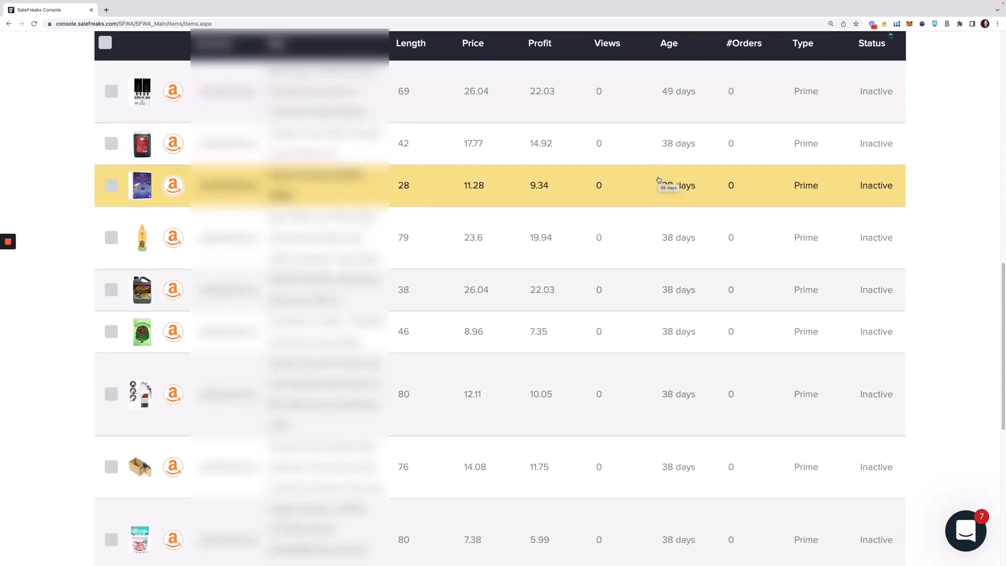
pyautogui.scroll(-8, 659, 180)
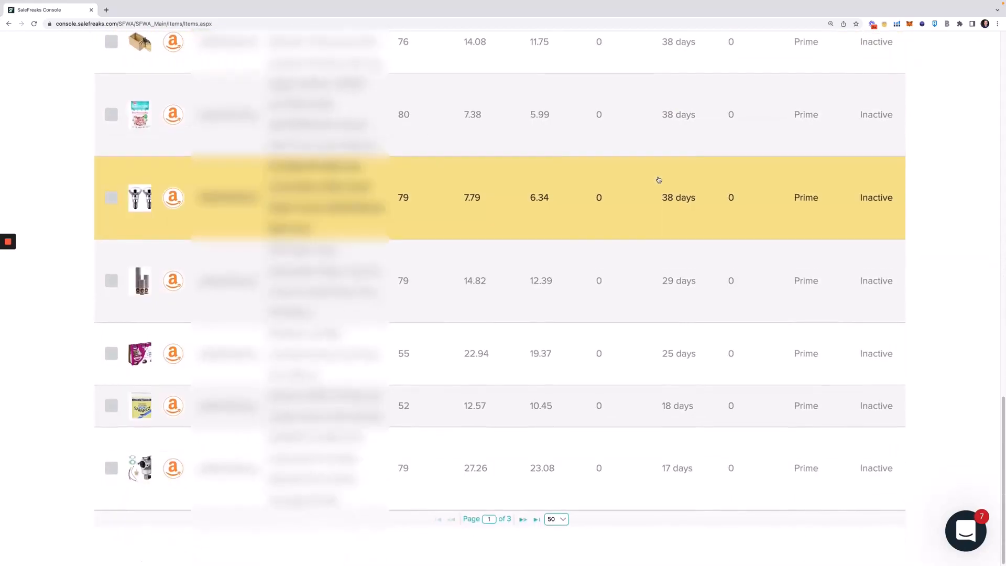
pyautogui.scroll(2, 658, 179)
pyautogui.scroll(-2, 659, 180)
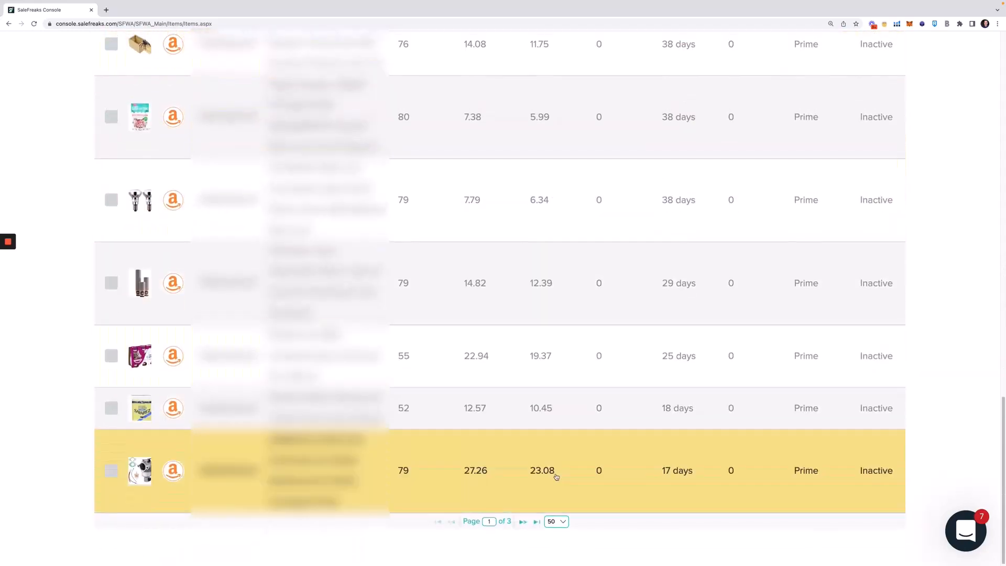
# Show 100 listings per page in the items table and look through the extended list
pyautogui.click(556, 522)
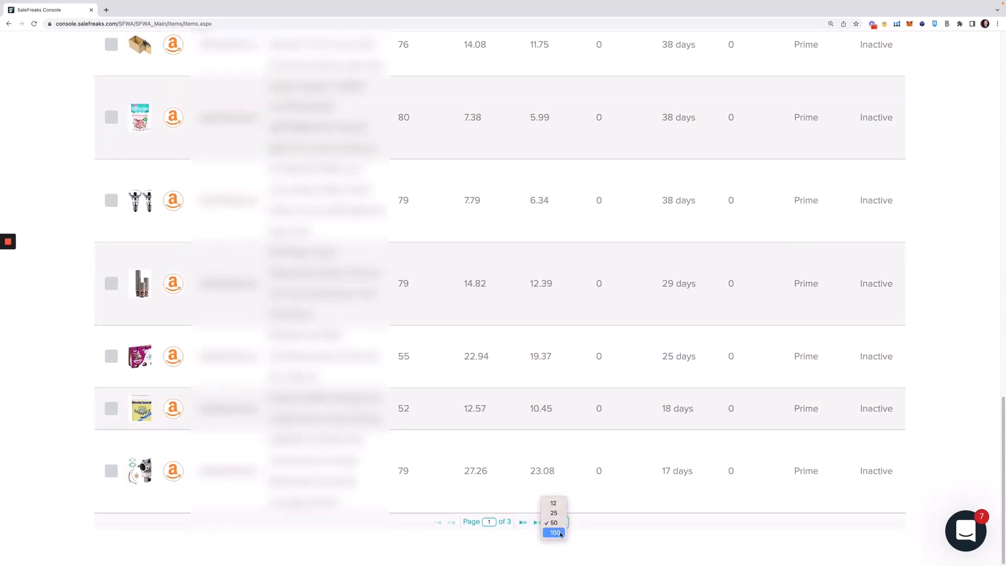
pyautogui.click(562, 533)
pyautogui.scroll(-15, 589, 199)
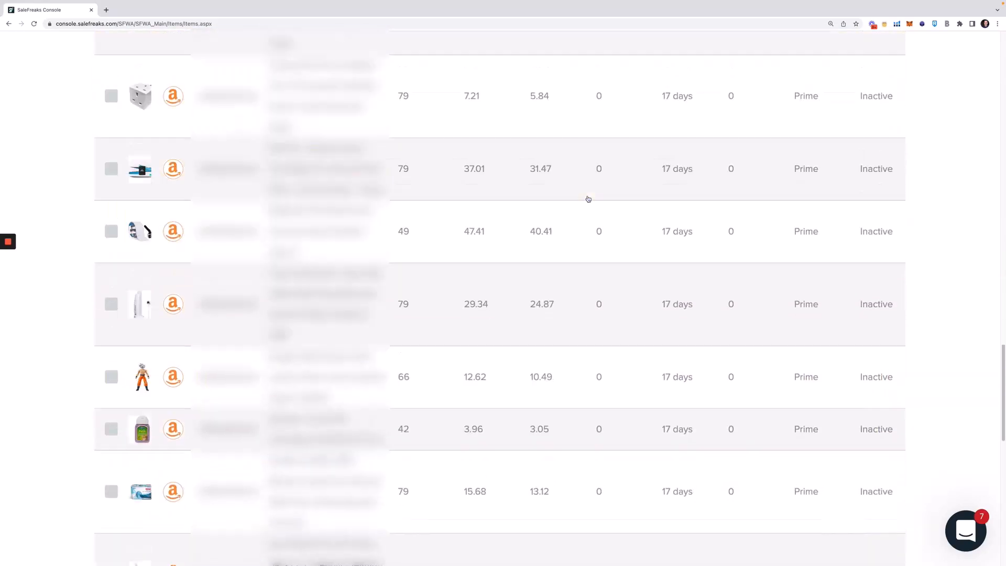
# Open the product page of the first listing in the filtered table
pyautogui.scroll(15, 588, 200)
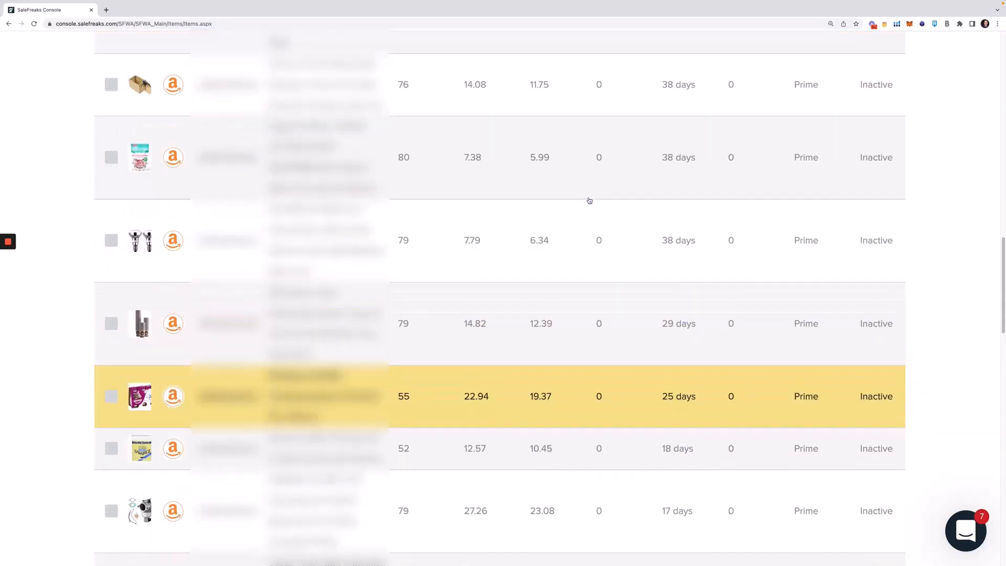
pyautogui.scroll(7, 588, 200)
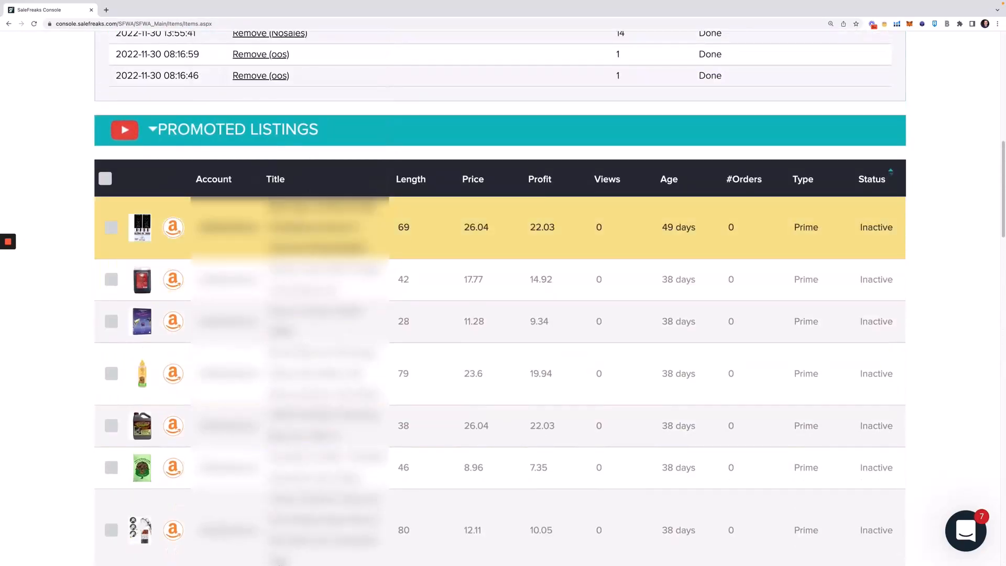
pyautogui.click(312, 227)
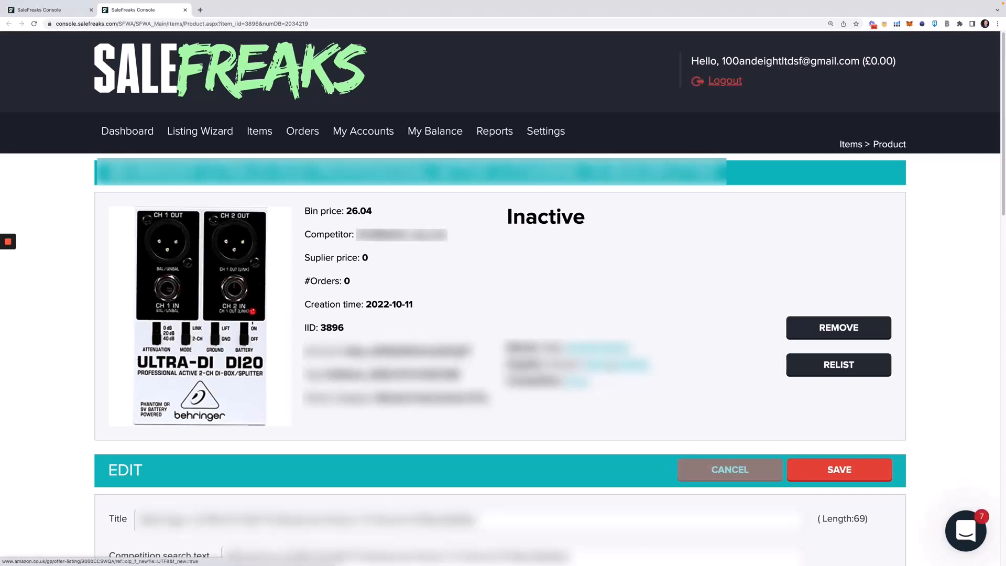
# Open the product's Amazon supplier offer, examine who dispatches and sells the item, and close the offer details
pyautogui.click(611, 364)
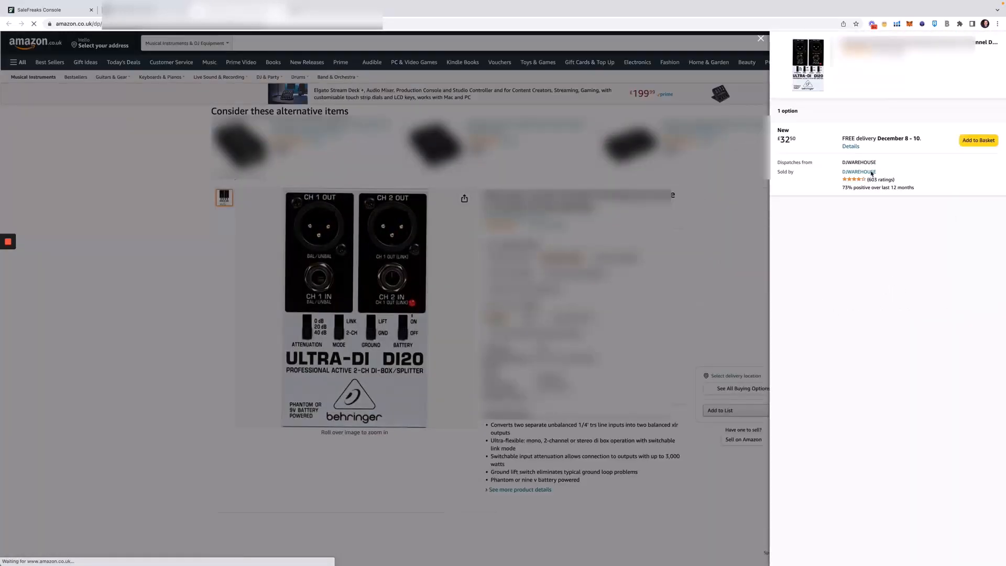
pyautogui.moveTo(777, 163); pyautogui.dragTo(895, 180)
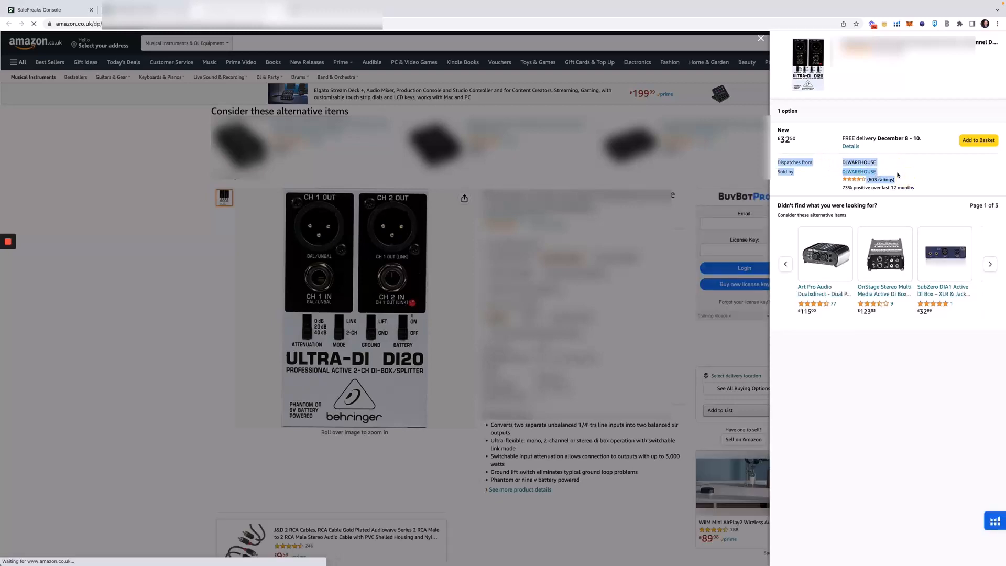
pyautogui.click(761, 40)
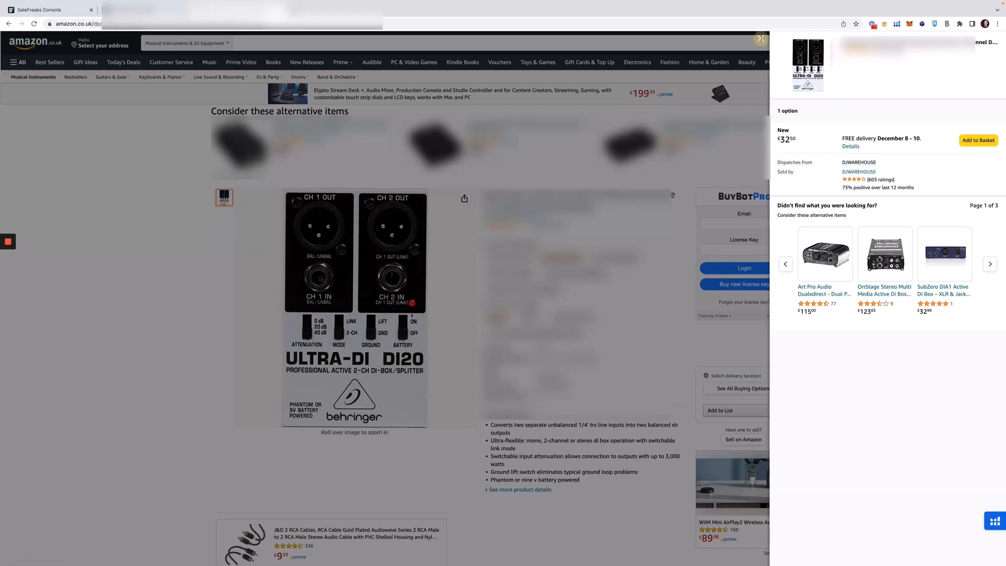
# Return to the SaleFreaks items page showing the filtered out-of-stock listings
pyautogui.click(163, 11)
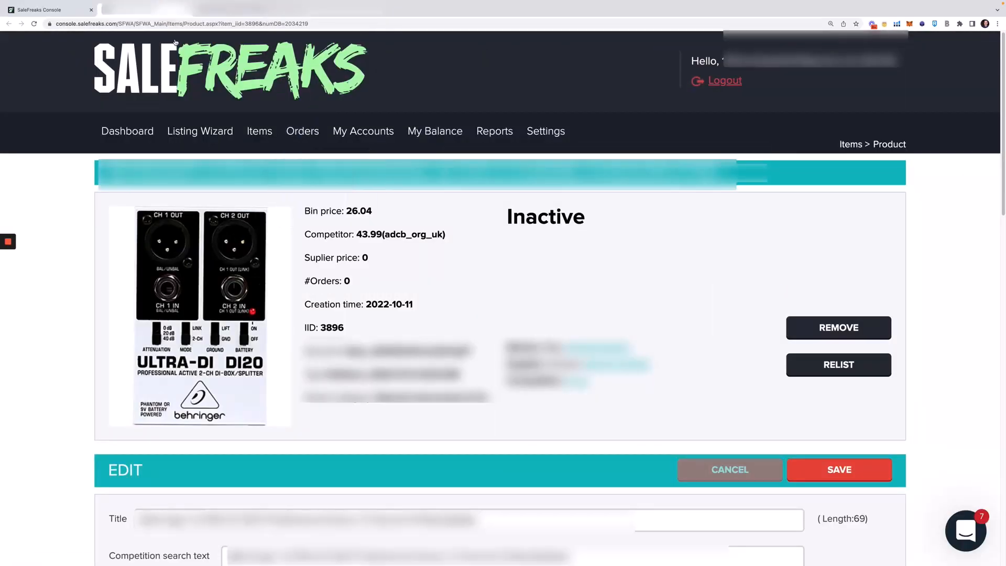
pyautogui.click(59, 10)
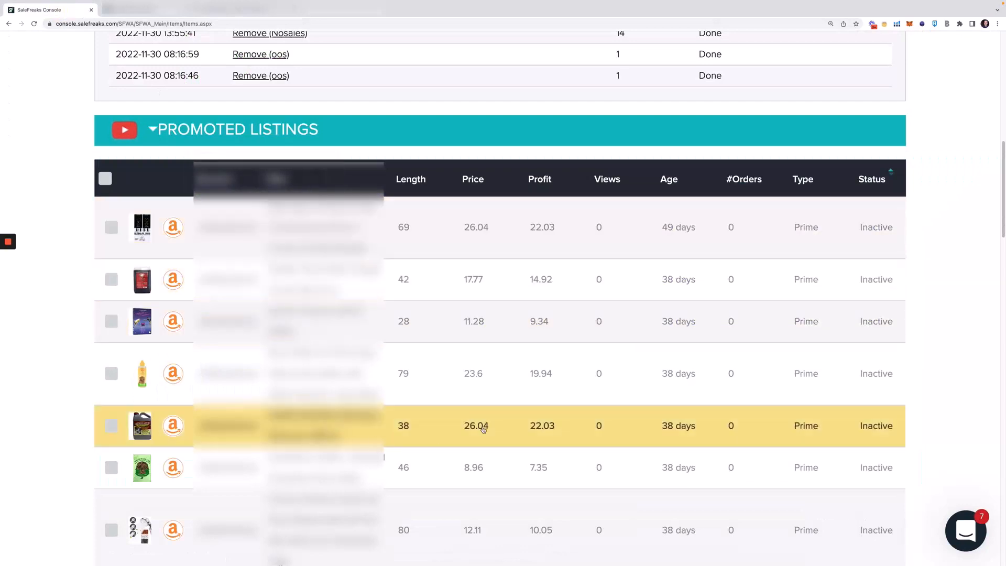
pyautogui.scroll(-1, 479, 426)
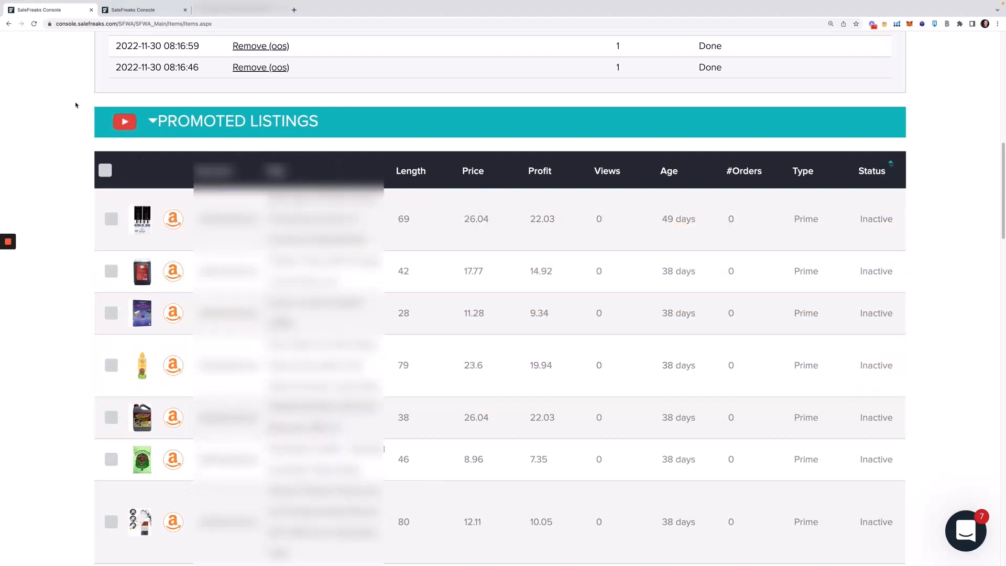
# Select all listings in the filtered table and set the bulk Remove comment to OOS
pyautogui.click(105, 170)
pyautogui.scroll(4, 390, 176)
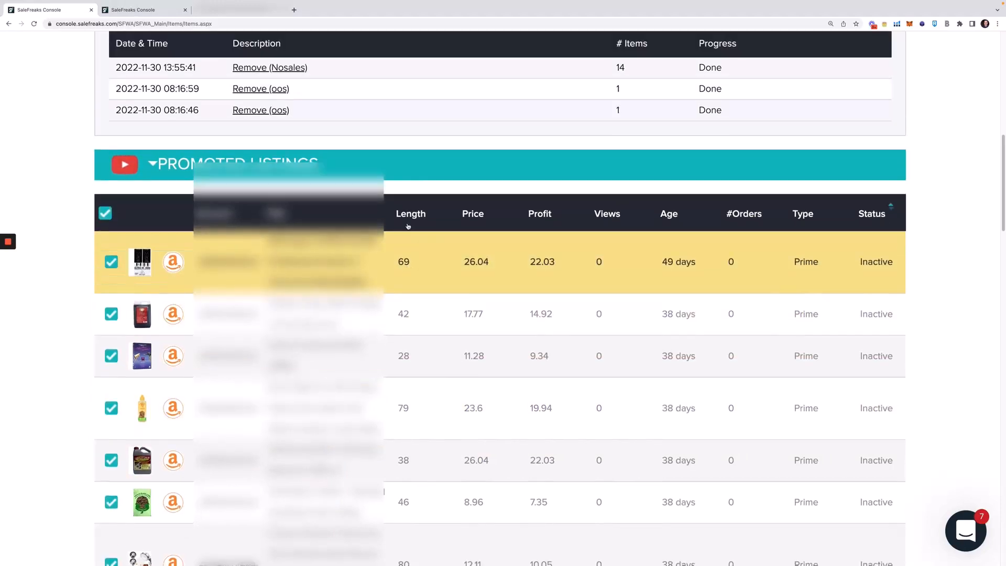
pyautogui.scroll(1, 576, 100)
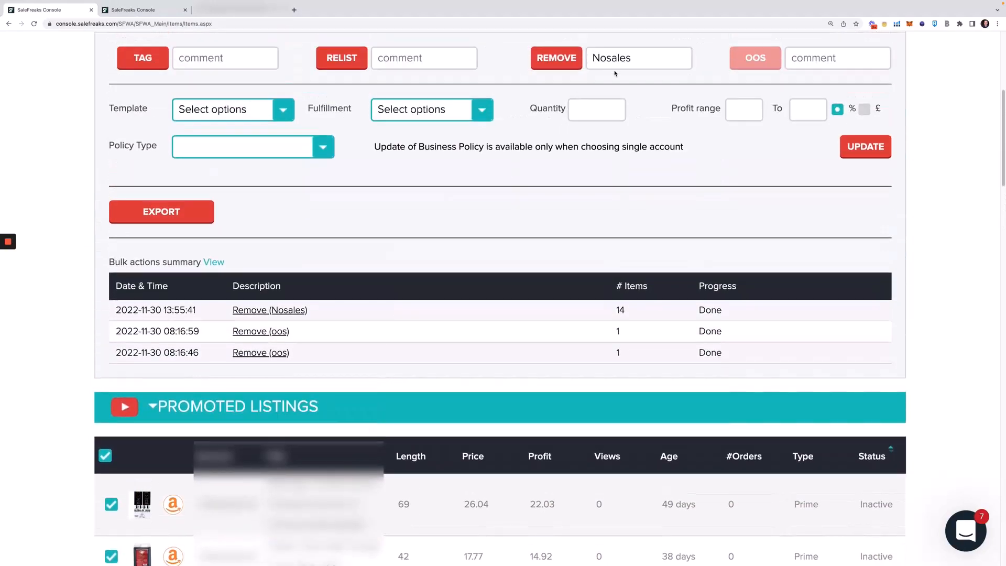
pyautogui.moveTo(634, 58); pyautogui.dragTo(571, 64)
pyautogui.write('OOS')
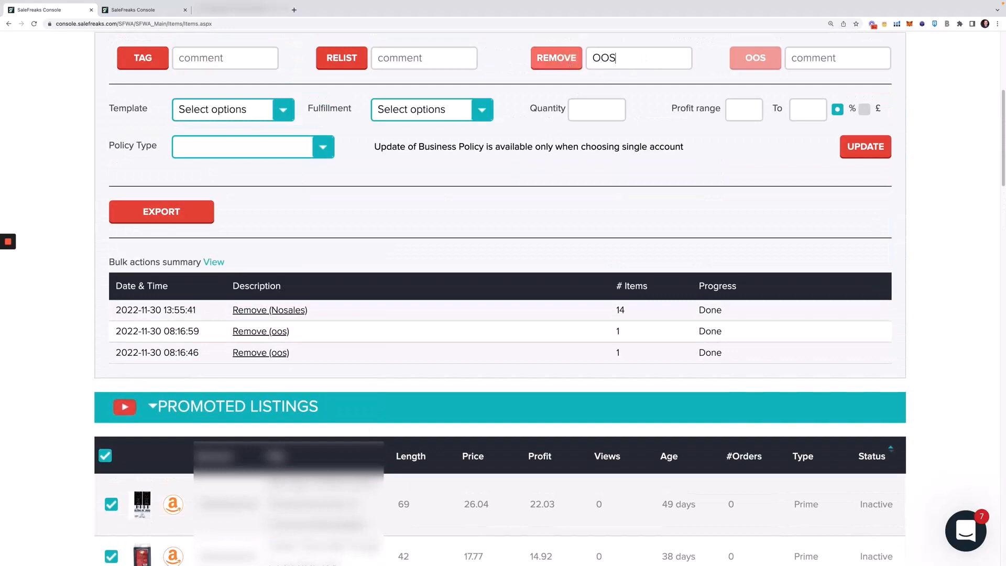
# Review the age, order count and status of the selected out-of-stock listings alongside the bulk actions summary
pyautogui.scroll(-3, 620, 162)
pyautogui.scroll(-2, 506, 146)
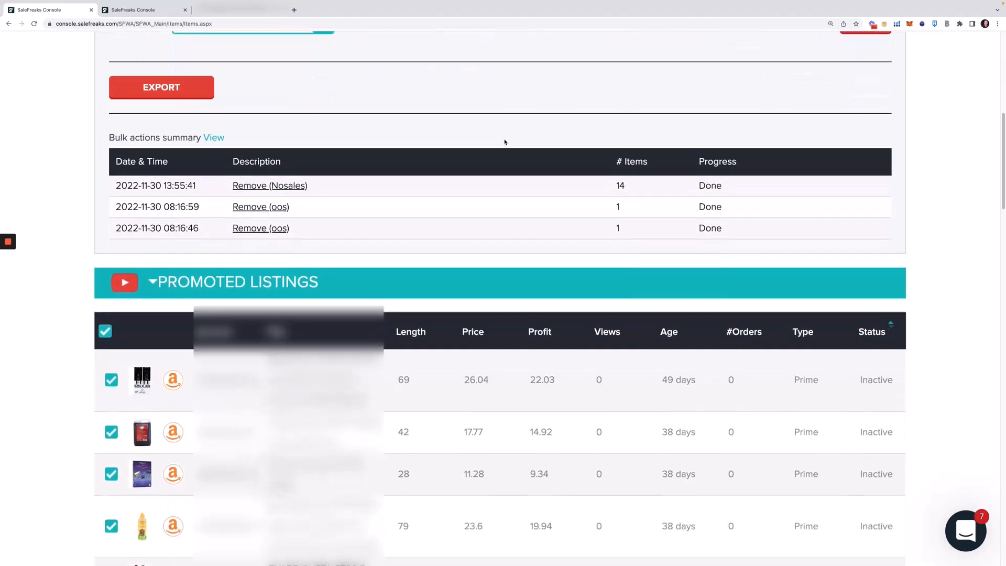
pyautogui.scroll(-8, 483, 103)
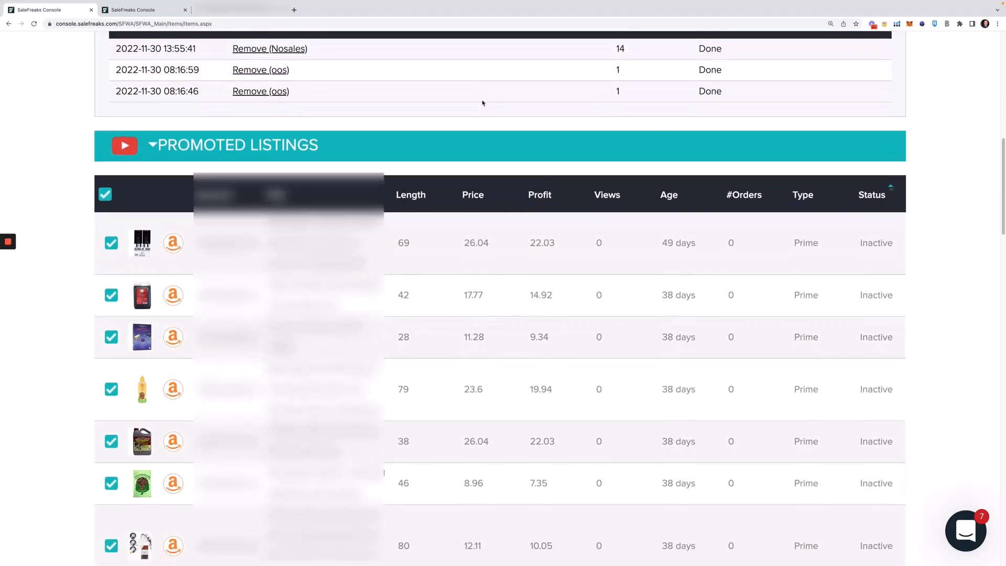
pyautogui.scroll(2, 483, 104)
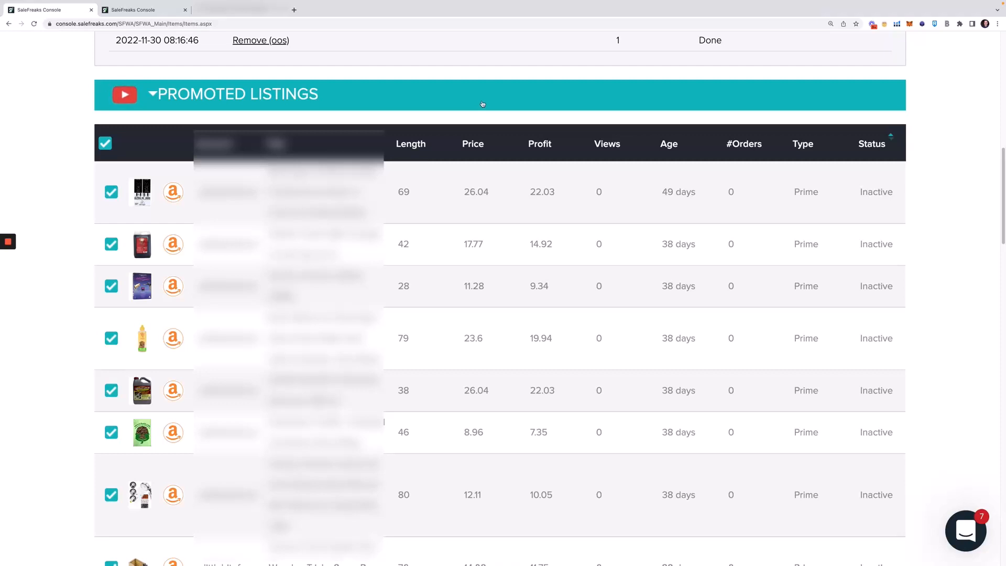
pyautogui.scroll(-2, 483, 103)
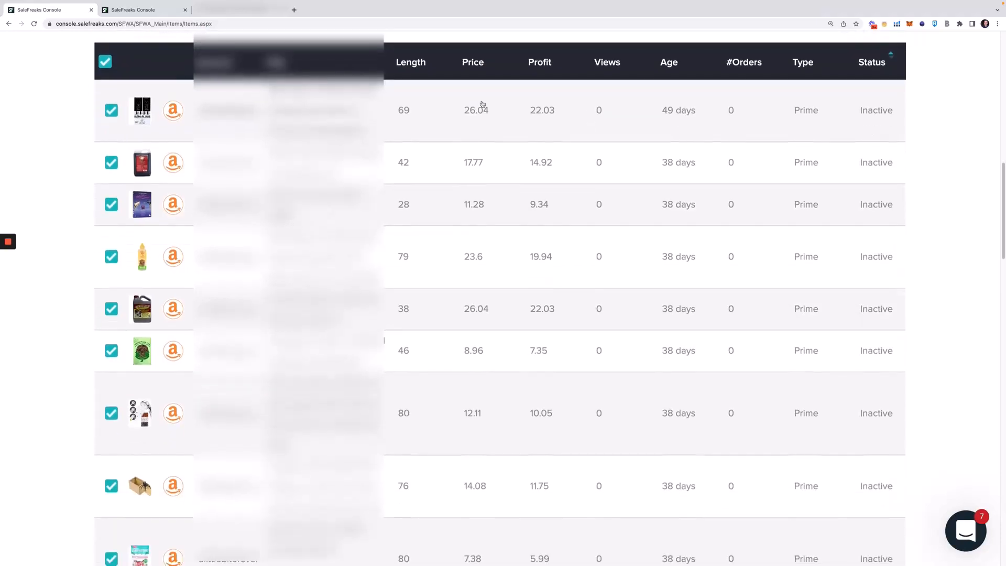
pyautogui.scroll(-2, 482, 103)
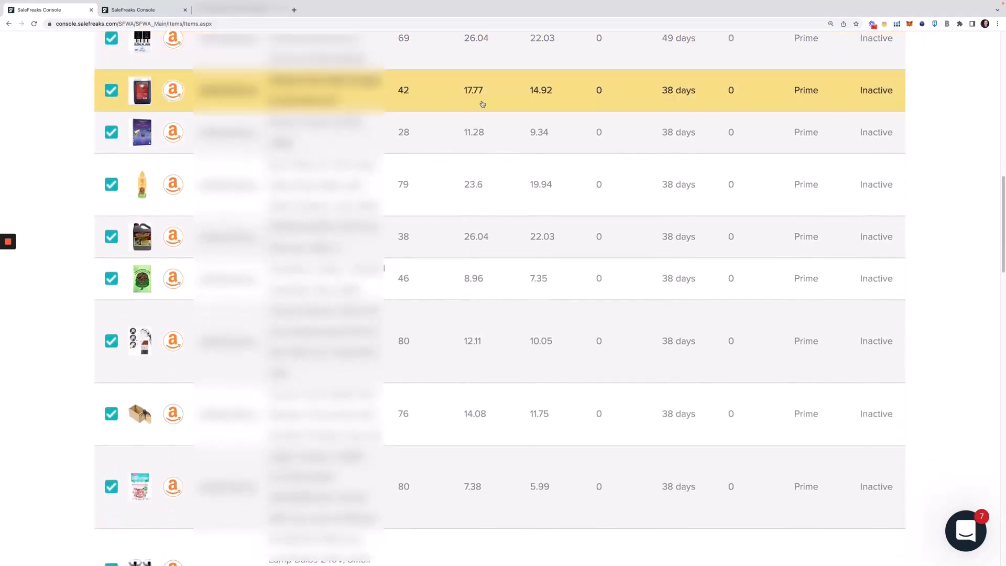
pyautogui.scroll(7, 483, 104)
pyautogui.scroll(2, 483, 104)
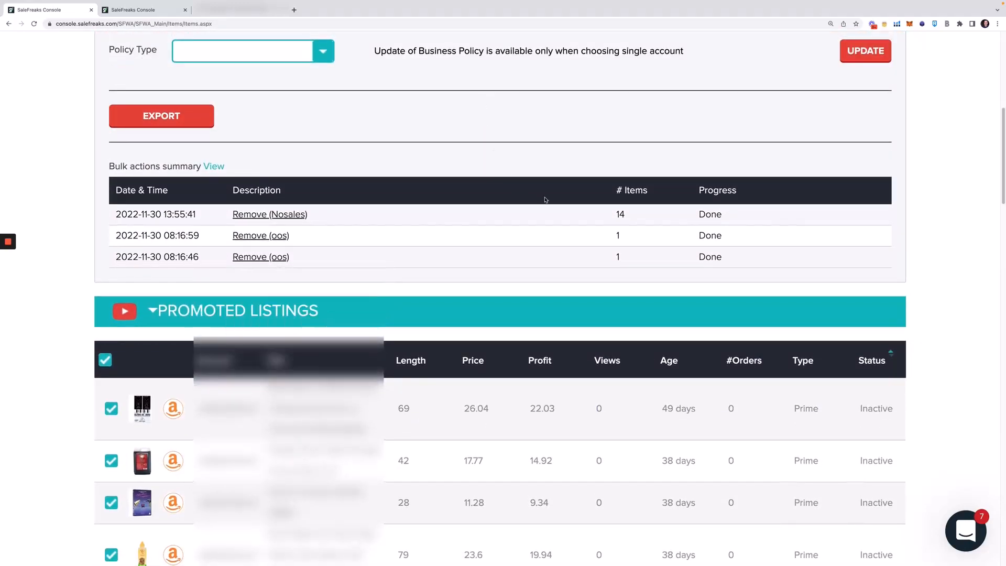
pyautogui.scroll(-1, 125, 365)
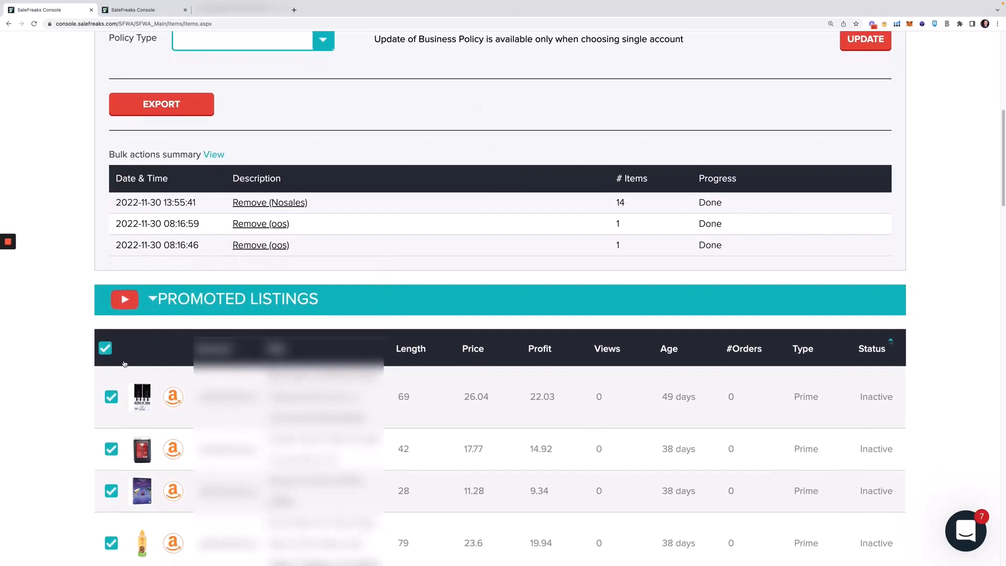
pyautogui.scroll(-1, 125, 364)
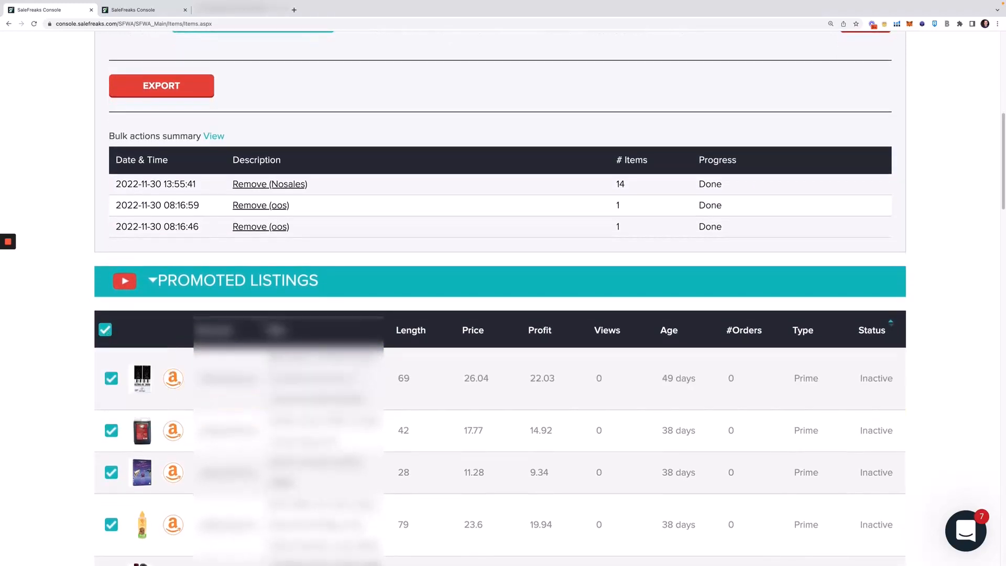
pyautogui.scroll(-1, 499, 290)
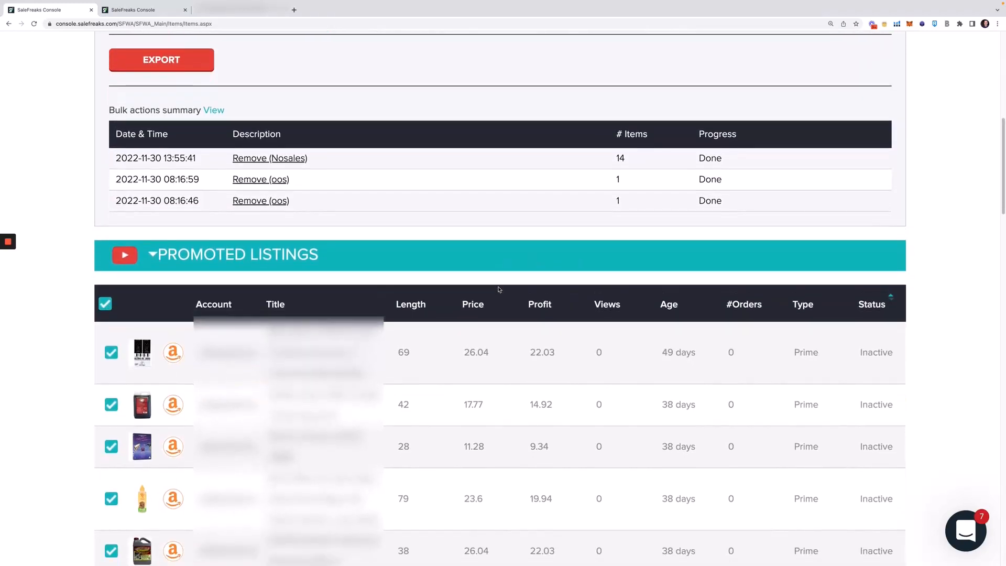
pyautogui.scroll(1, 499, 290)
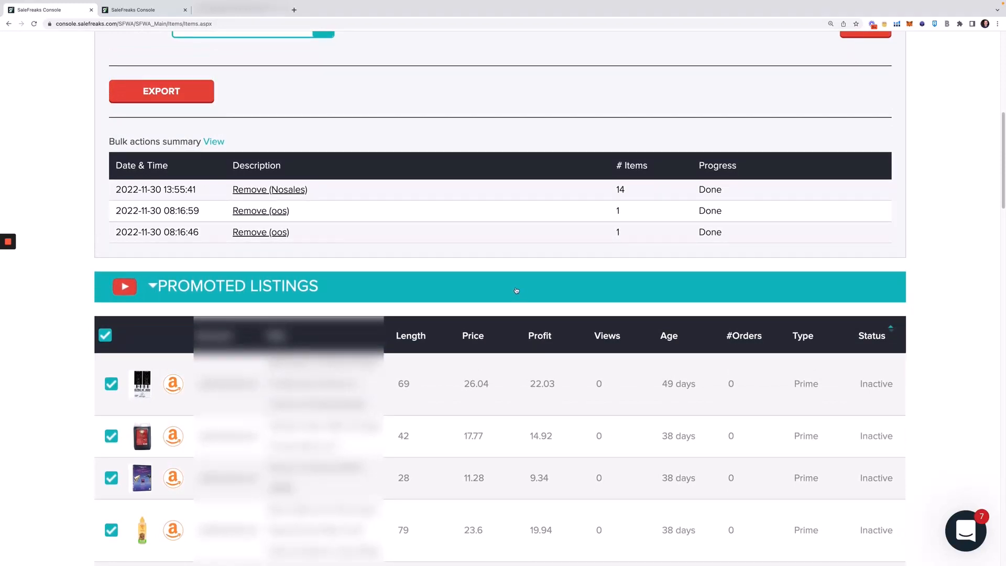
pyautogui.scroll(2, 500, 288)
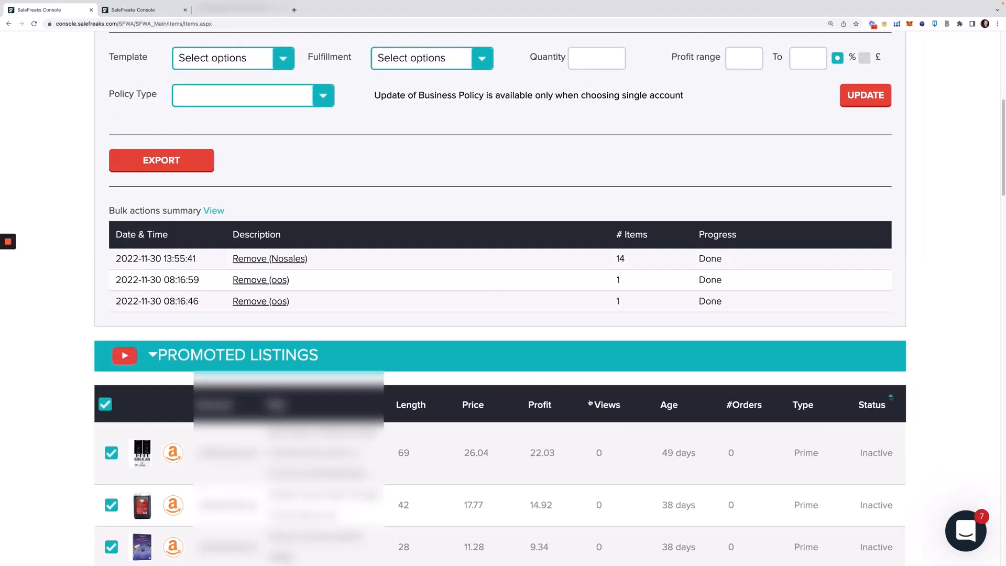
pyautogui.scroll(-2, 720, 417)
pyautogui.scroll(-2, 721, 417)
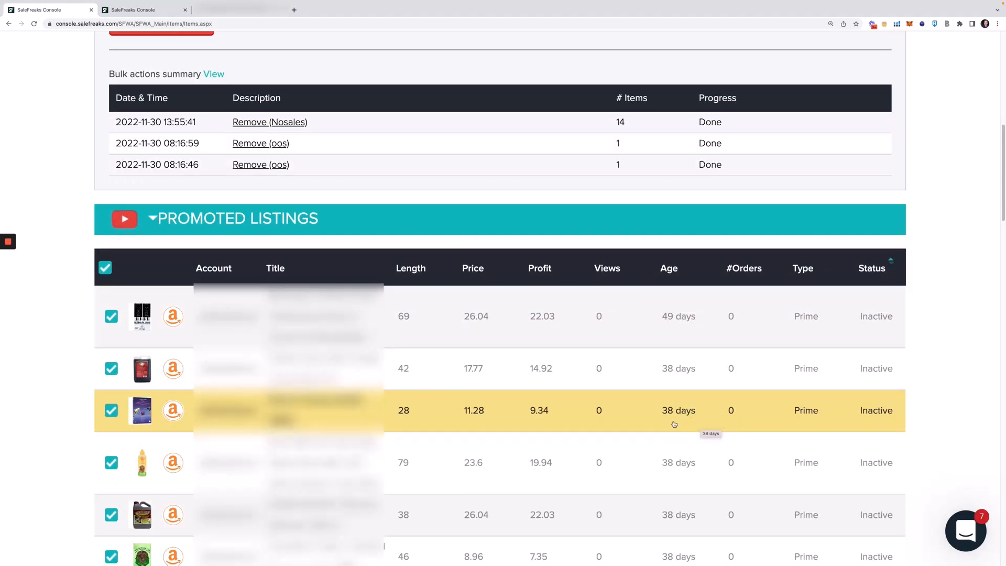
pyautogui.scroll(-4, 675, 424)
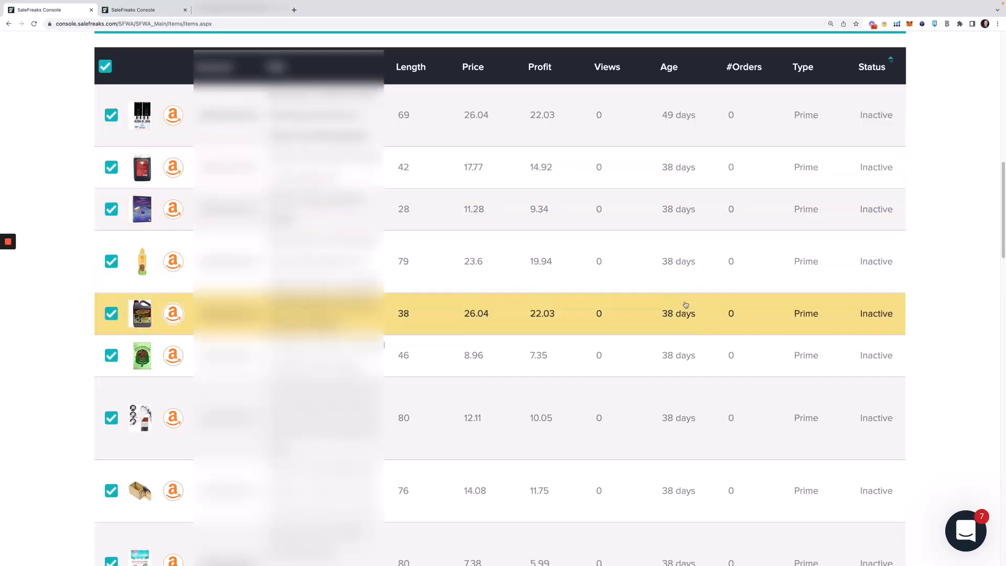
pyautogui.scroll(5, 542, 262)
pyautogui.scroll(3, 542, 262)
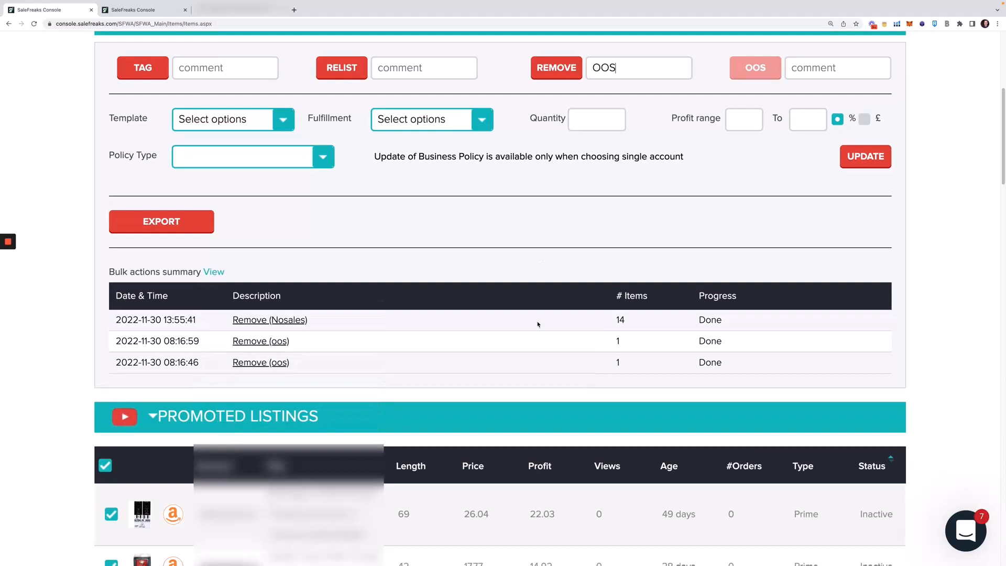
# Check the number of checked items in Bulk Actions against the item count of the filter
pyautogui.scroll(2, 534, 321)
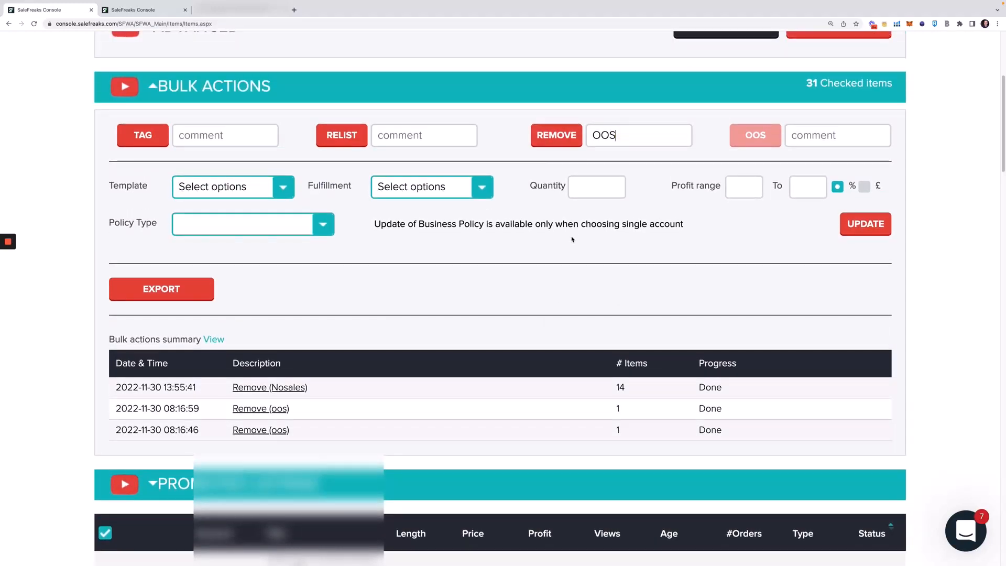
pyautogui.scroll(2, 521, 271)
pyautogui.scroll(5, 529, 271)
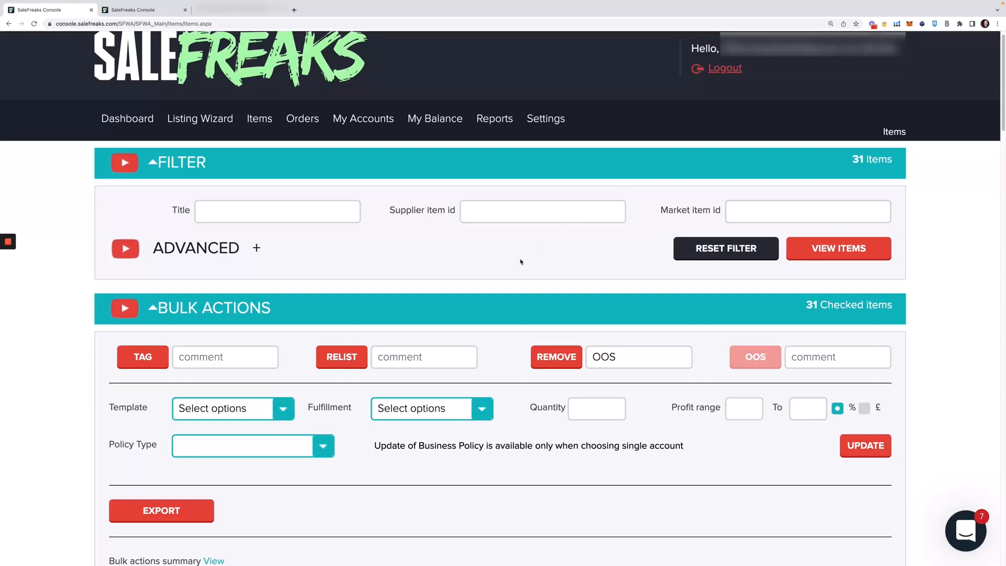
pyautogui.moveTo(8, 244)
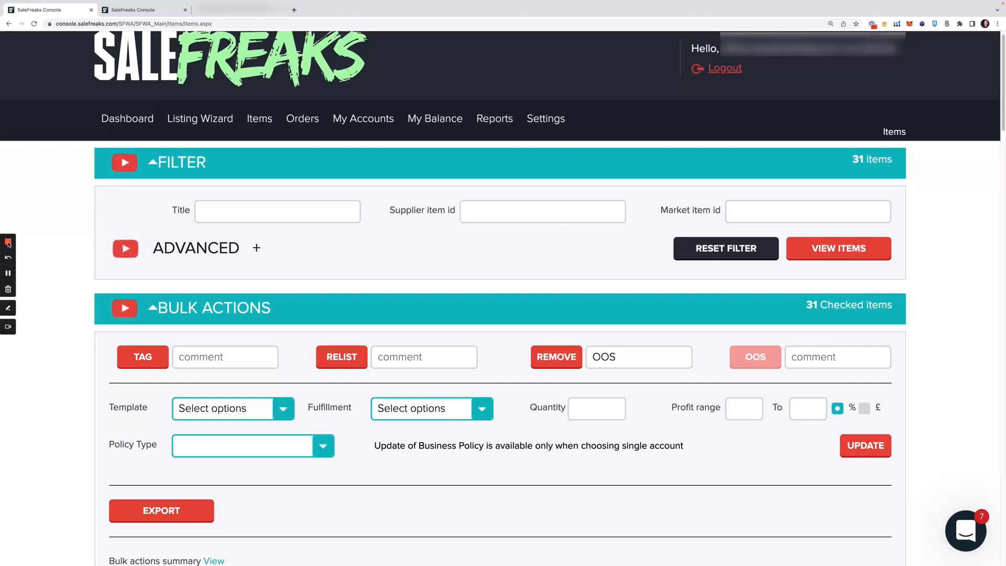